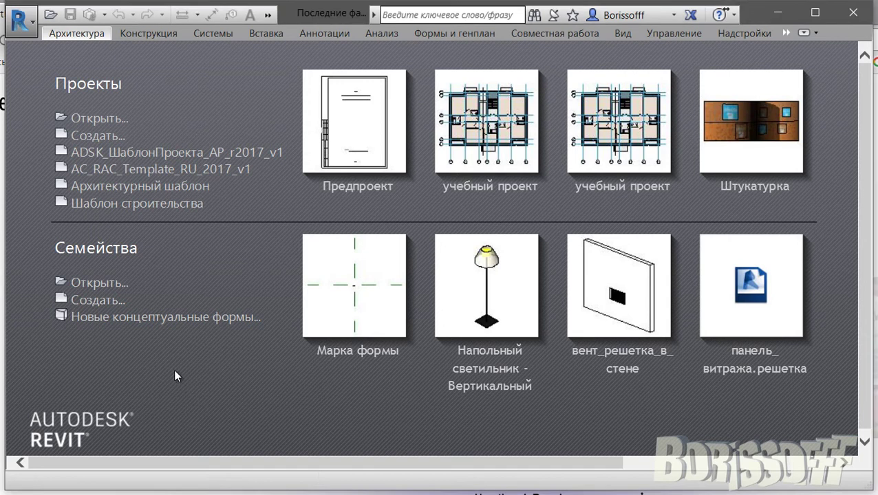
Step: Create a new family from the 'Метрическая система, типовая модель.rft' template
left_click(110, 301)
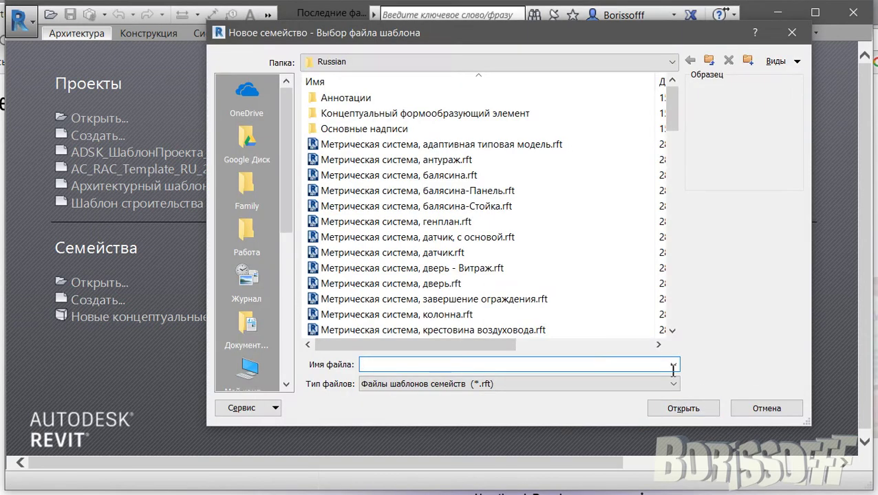
scroll(637, 298, "down", 4)
scroll(612, 290, "down", 4)
scroll(608, 284, "down", 3)
scroll(578, 281, "down", 2)
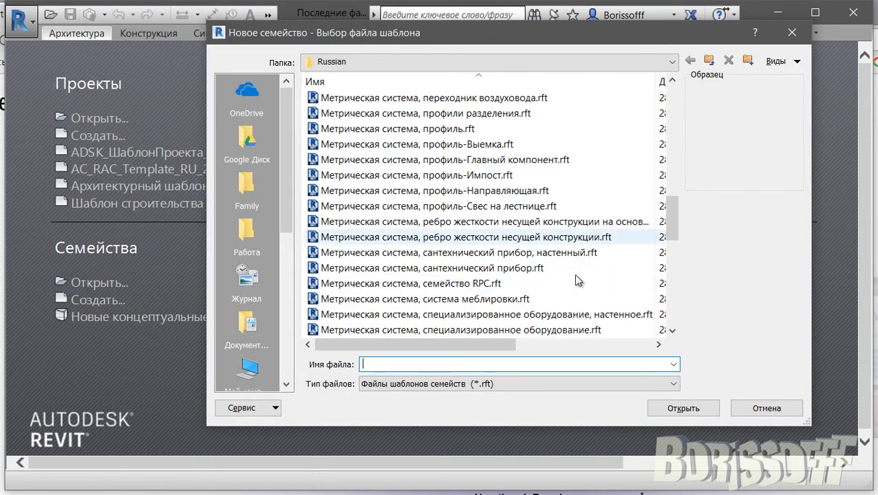
scroll(557, 261, "down", 3)
scroll(527, 240, "down", 2)
scroll(495, 219, "down", 1)
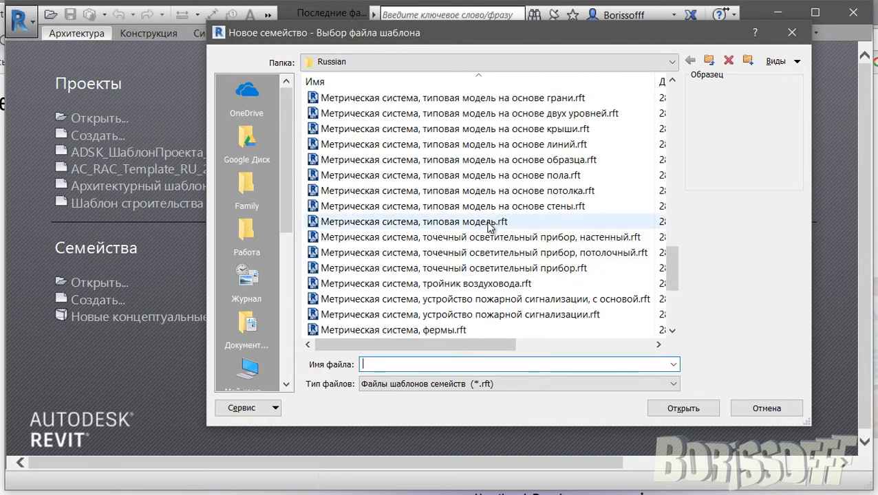
left_click(490, 224)
left_click(681, 408)
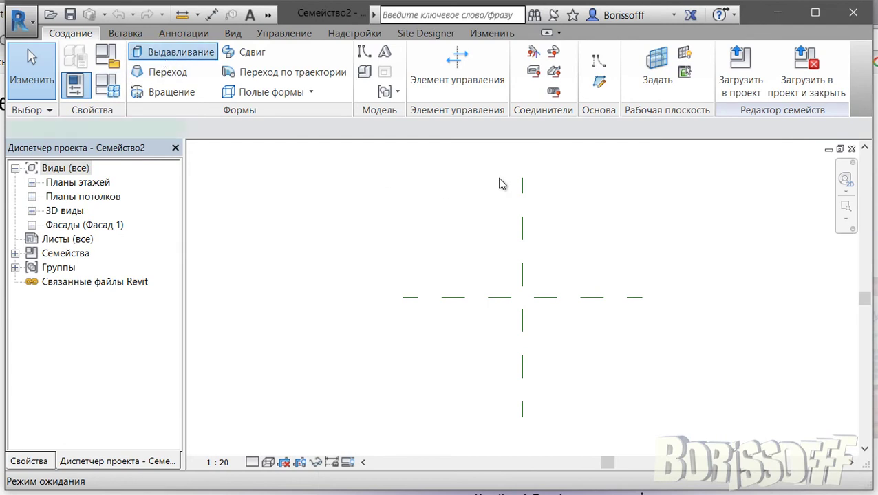
Step: Draw a 1400 × 1400 rectangle around the origin and make both its dimensions permanent
left_click(692, 54)
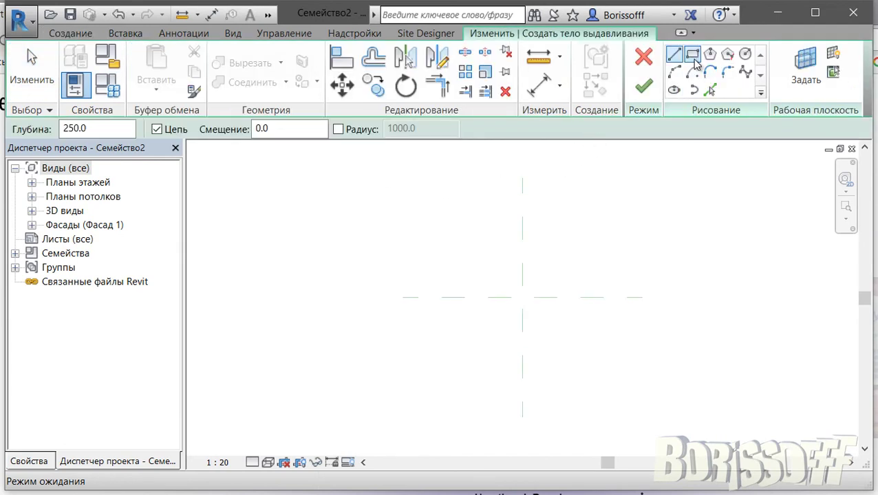
left_click(485, 257)
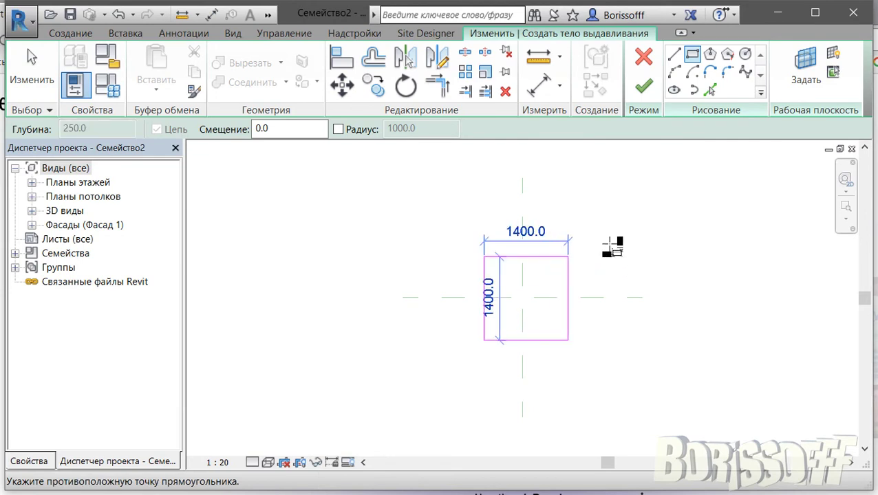
left_click(567, 340)
left_click(526, 395)
left_click(619, 299)
left_click(32, 75)
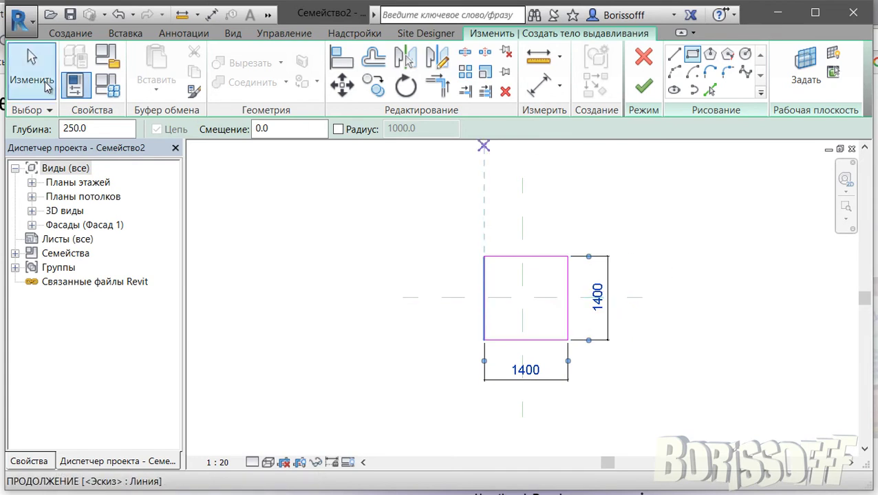
left_click(647, 278)
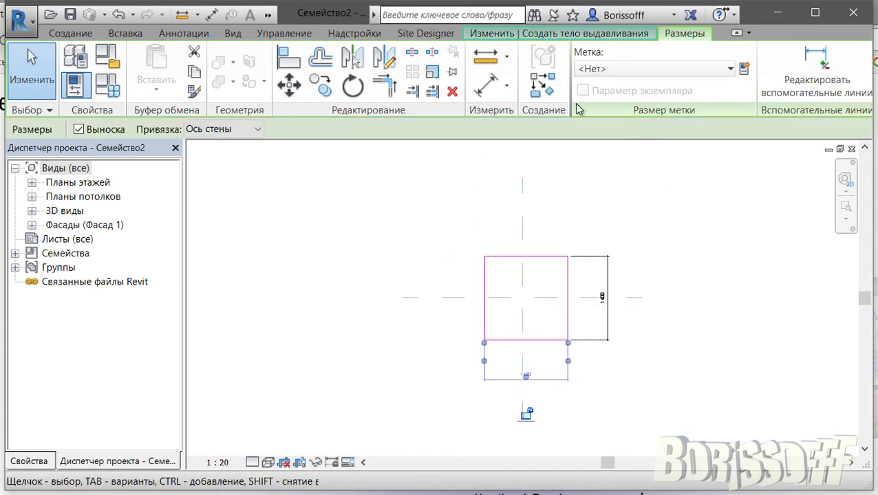
Step: Label the bottom 1400 dimension with a new instance parameter a
left_click(744, 68)
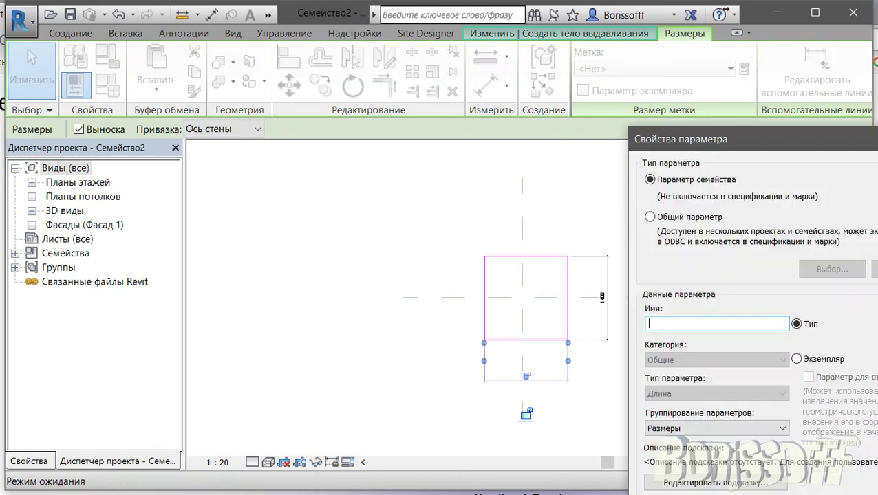
mouse_move(745, 138)
left_mouse_down()
mouse_move(339, 43)
mouse_move(273, 59)
left_mouse_up()
type("a")
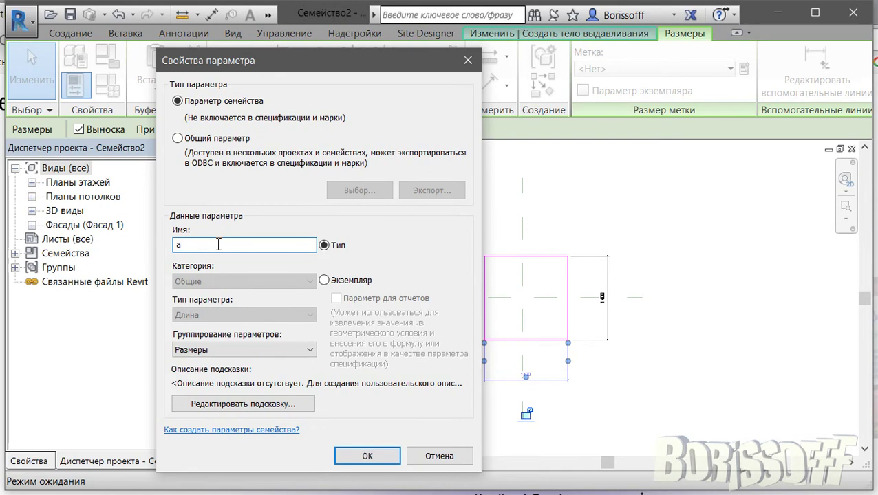
left_click(324, 281)
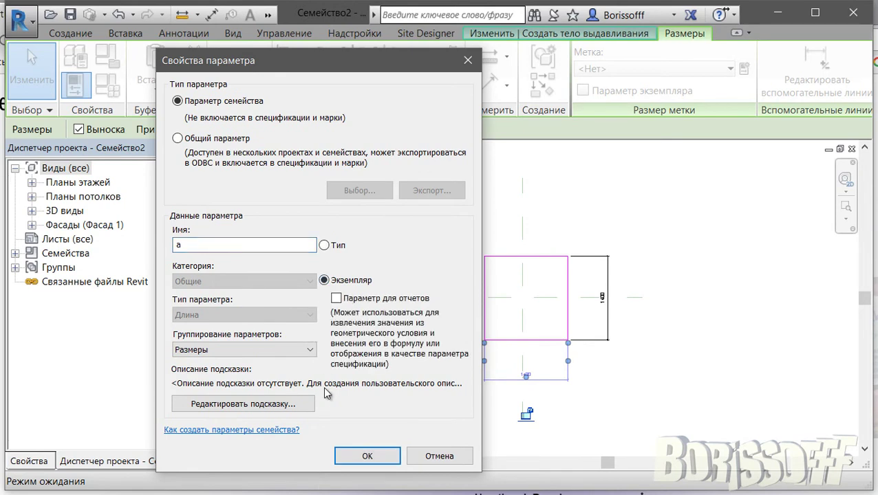
left_click(353, 456)
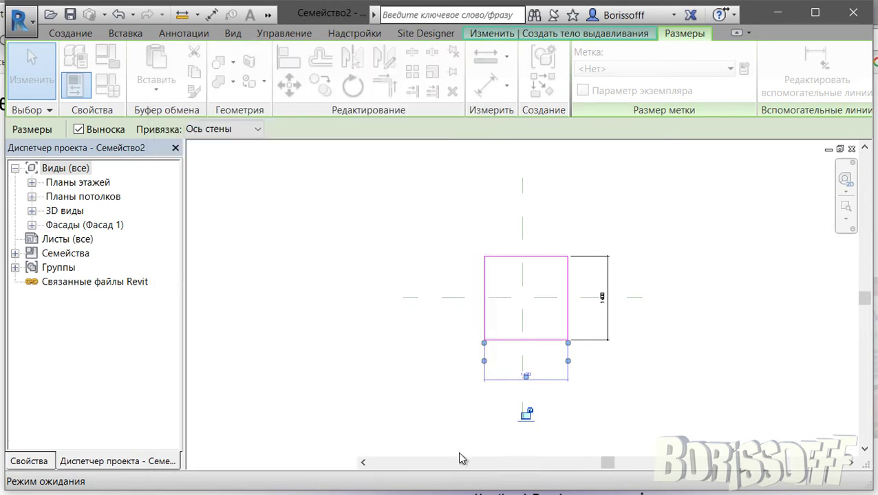
Step: Label the vertical 1400 dimension with a new instance parameter b
left_click(607, 321)
left_click(743, 69)
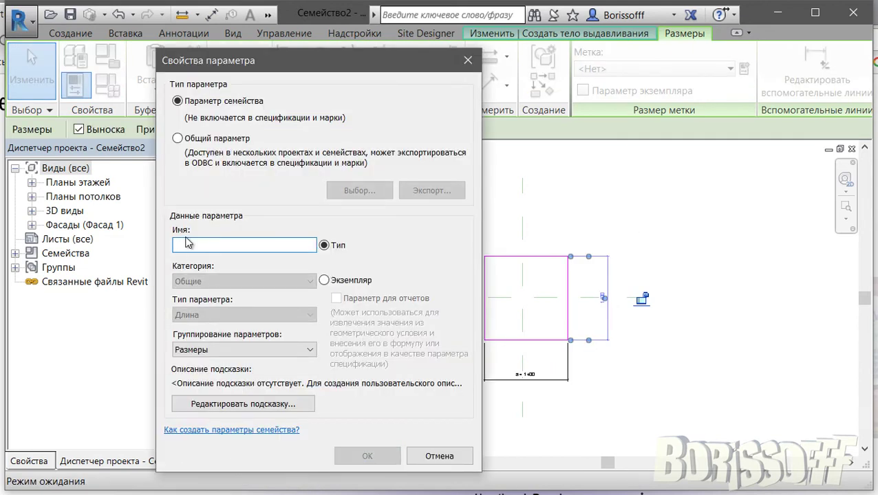
type("b")
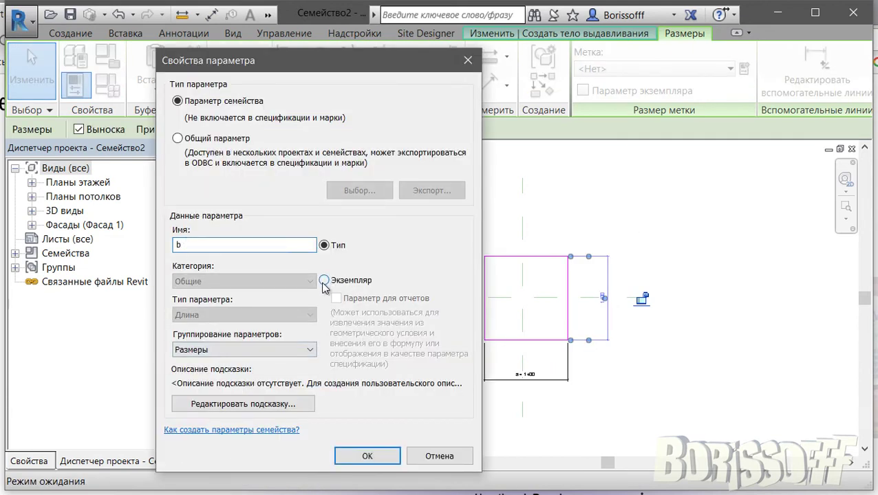
left_click(324, 282)
left_click(364, 456)
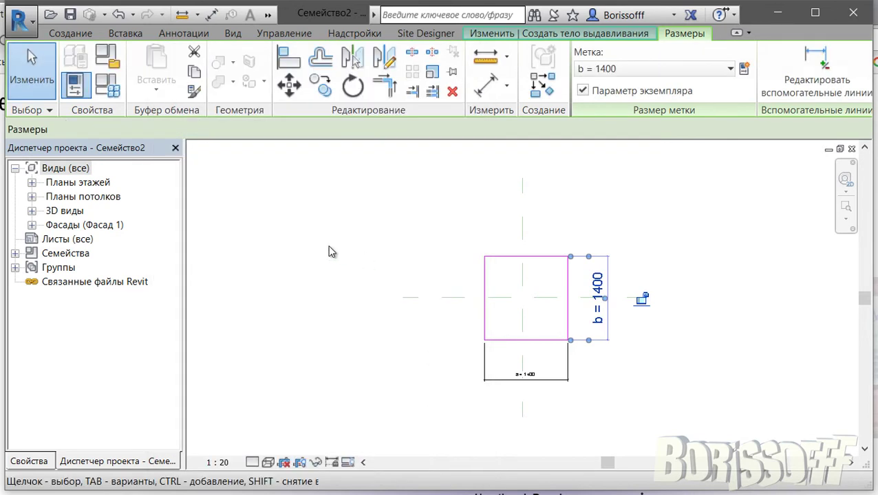
key("Escape")
left_click(29, 461)
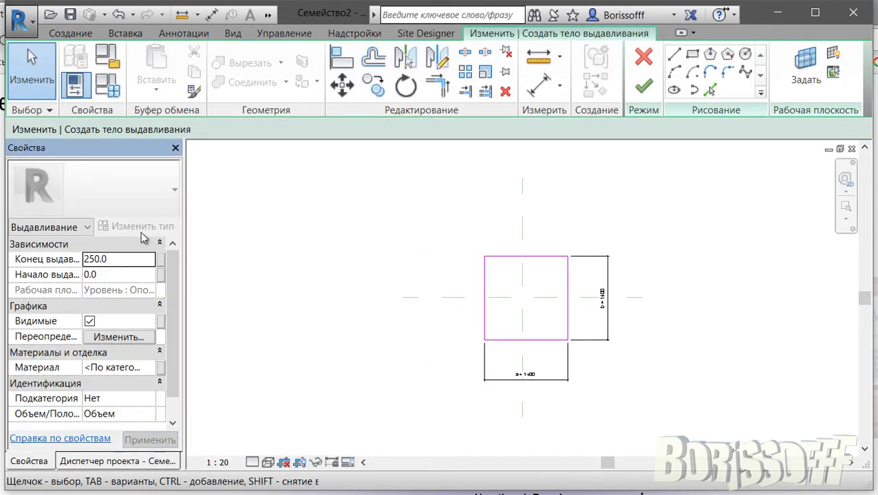
Step: Link the extrusion end (250.0) to new instance parameter h and finish the extrusion
left_click(160, 263)
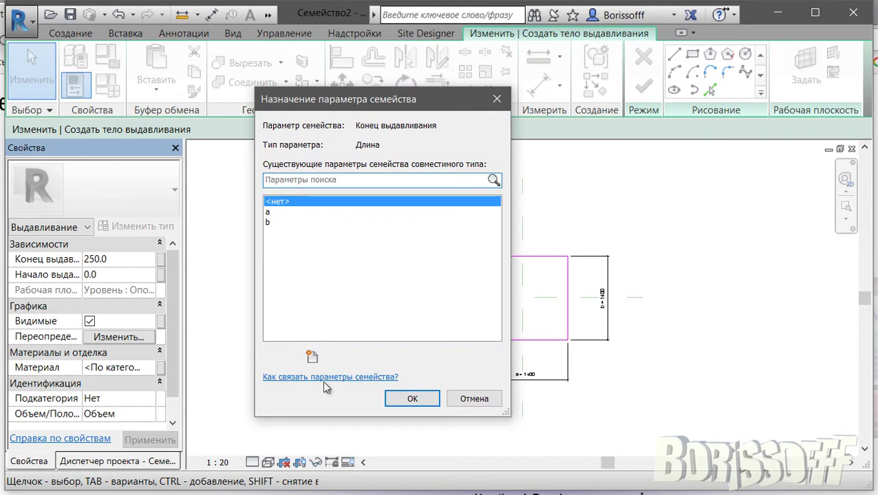
left_click(312, 357)
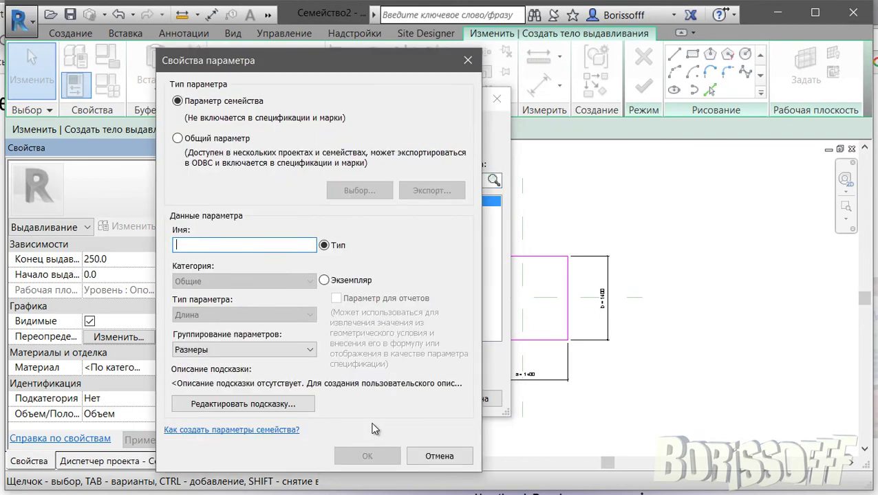
type("h")
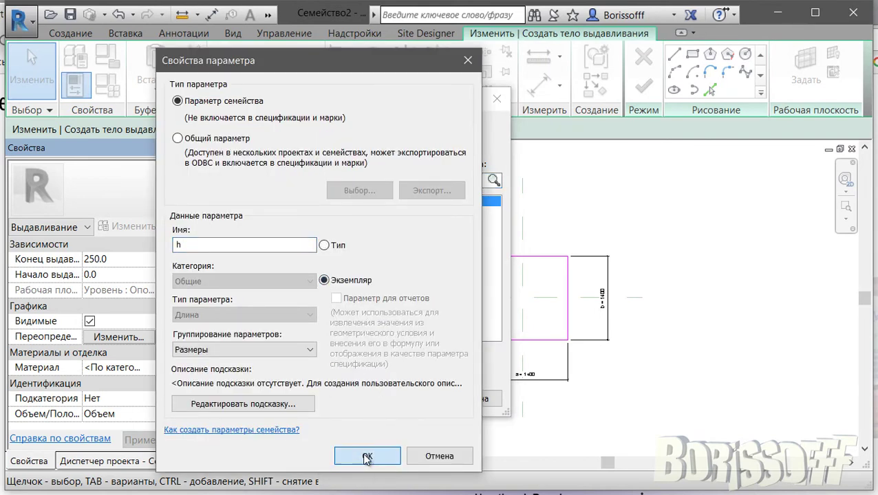
left_click(368, 456)
left_click(411, 401)
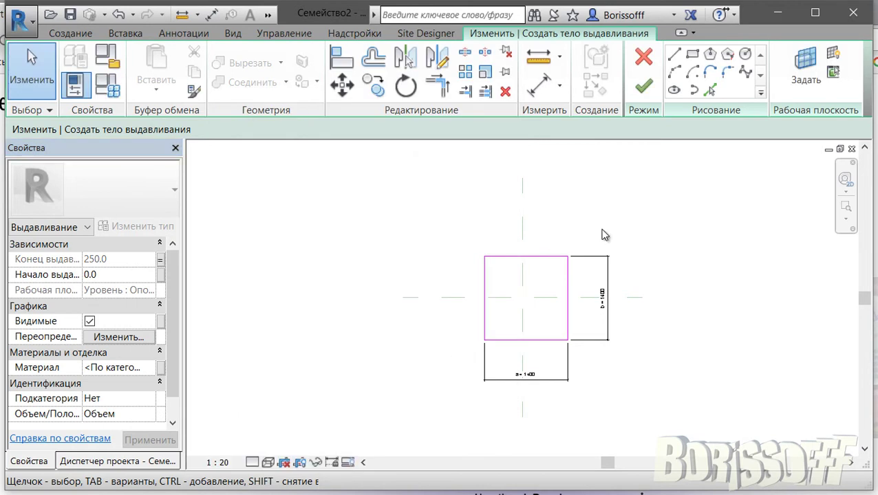
left_click(643, 86)
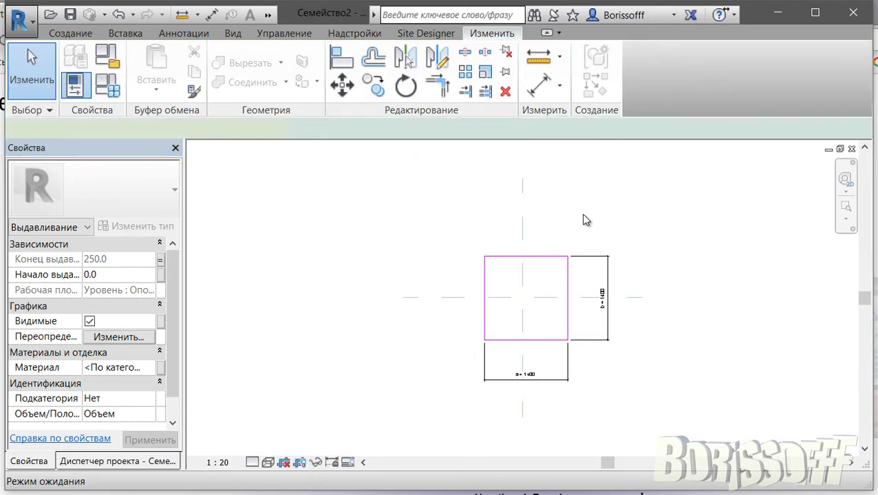
left_click(485, 260)
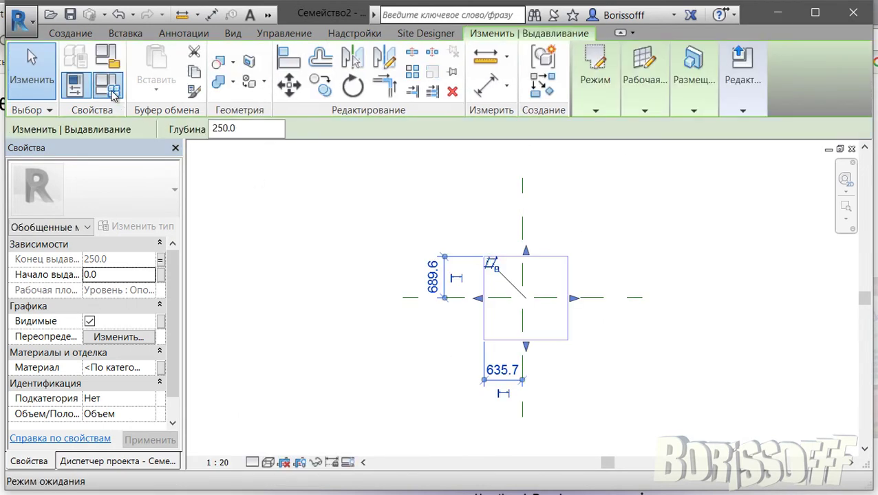
left_click(112, 95)
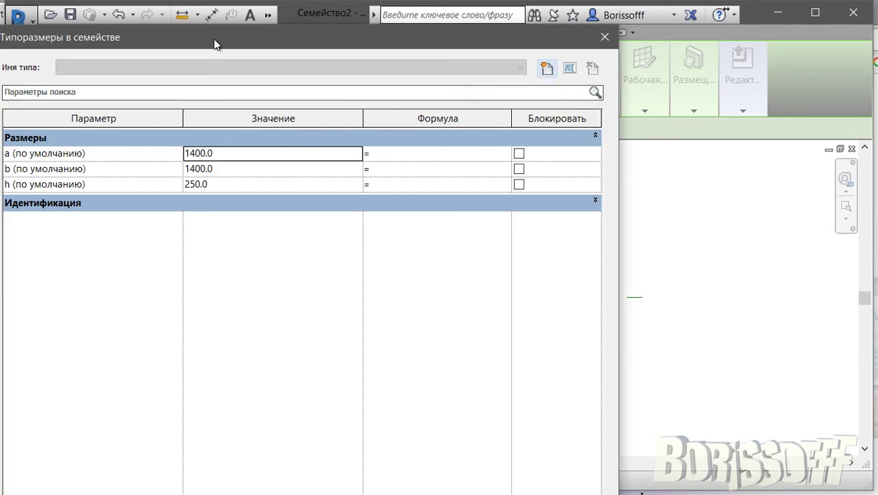
left_click_drag(215, 39, 336, 32)
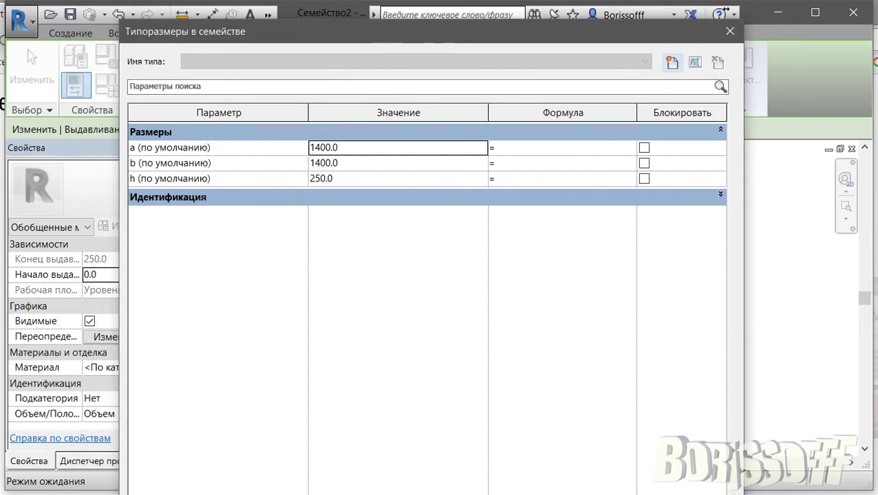
left_click_drag(409, 494, 410, 454)
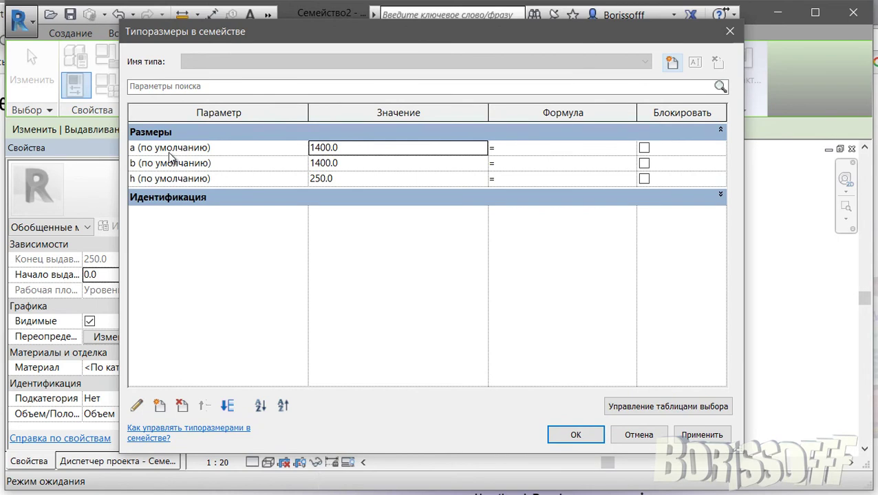
left_click(571, 433)
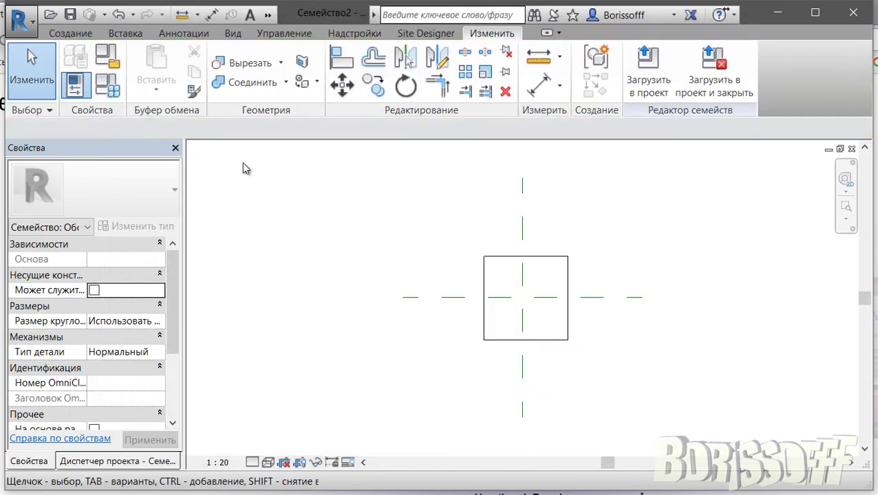
Step: Create a new project using the <Нет> template with metric units
left_click(31, 20)
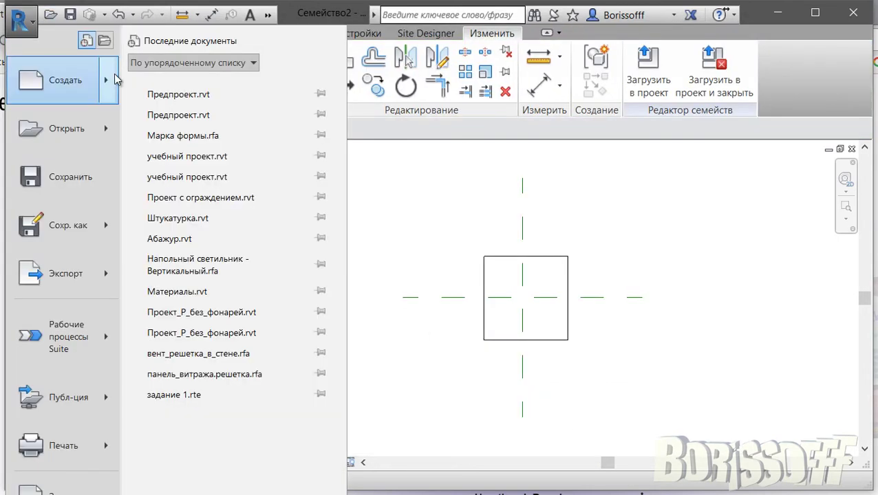
left_click(211, 85)
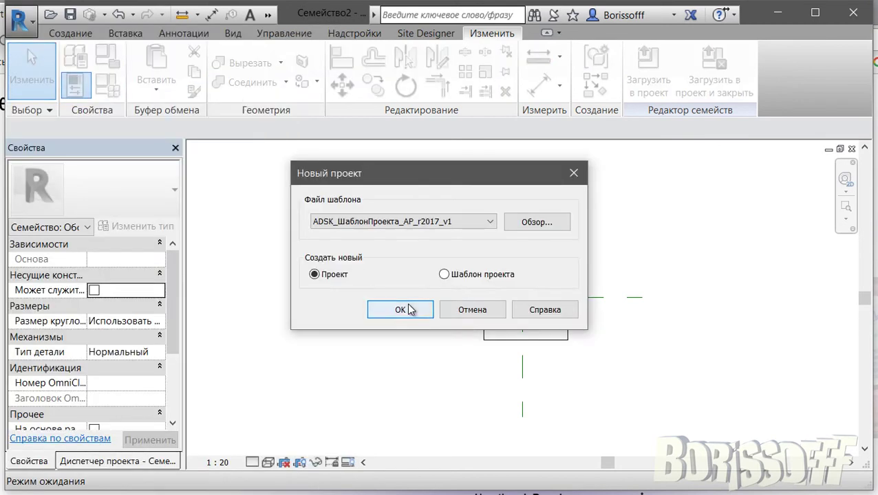
left_click(473, 223)
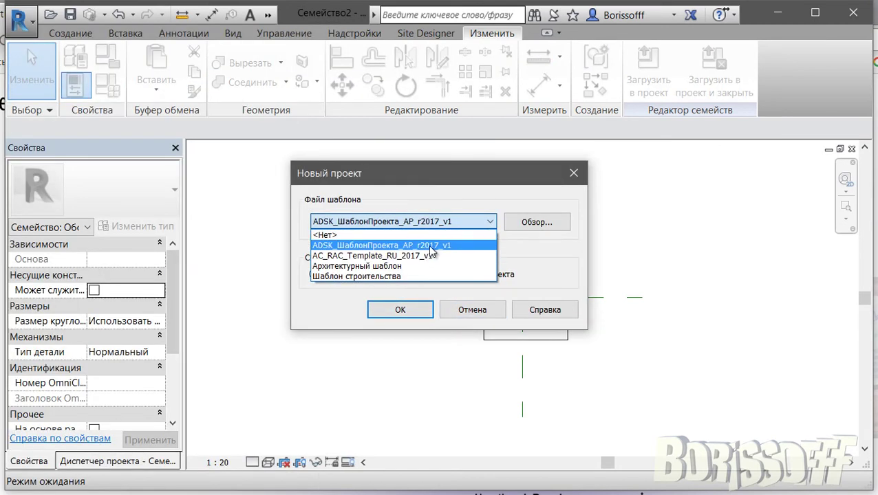
left_click(423, 232)
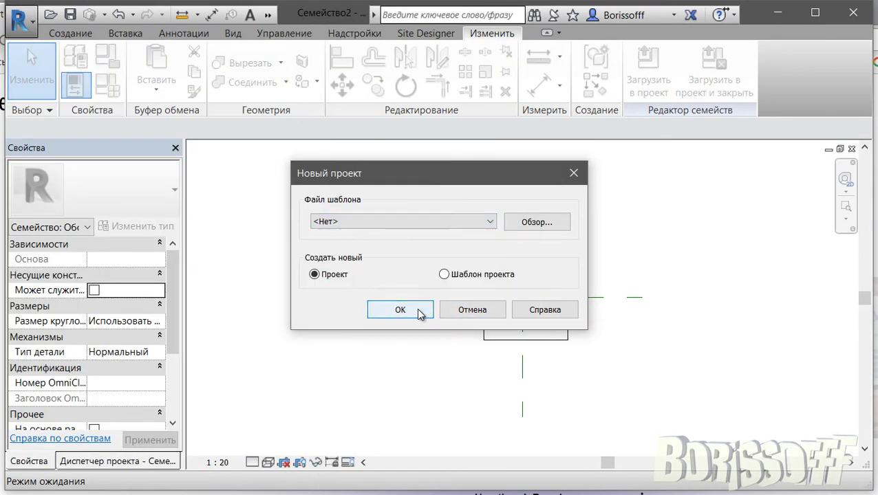
left_click(420, 313)
left_click(471, 372)
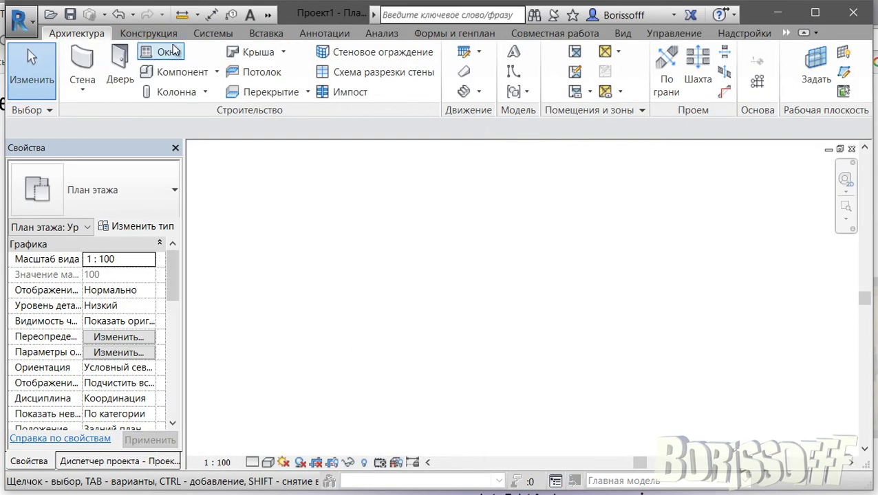
Step: Load Семейство2 into the project and place one box instance
left_click(270, 14)
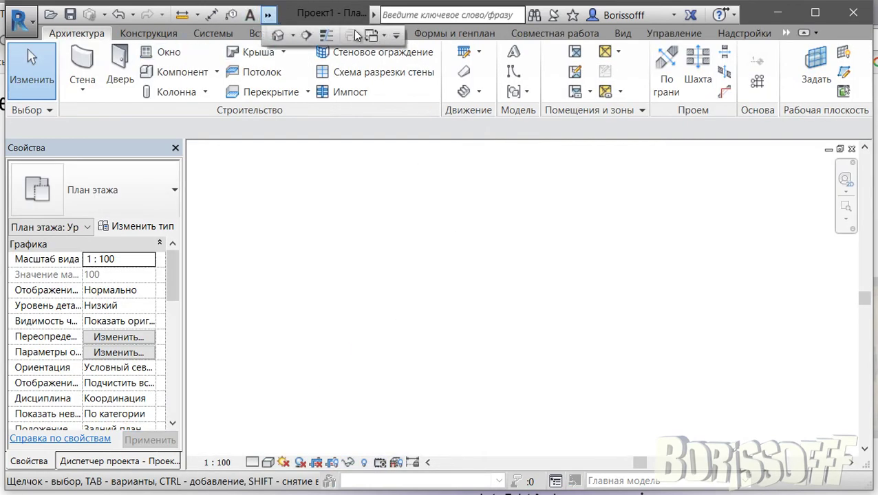
left_click(372, 35)
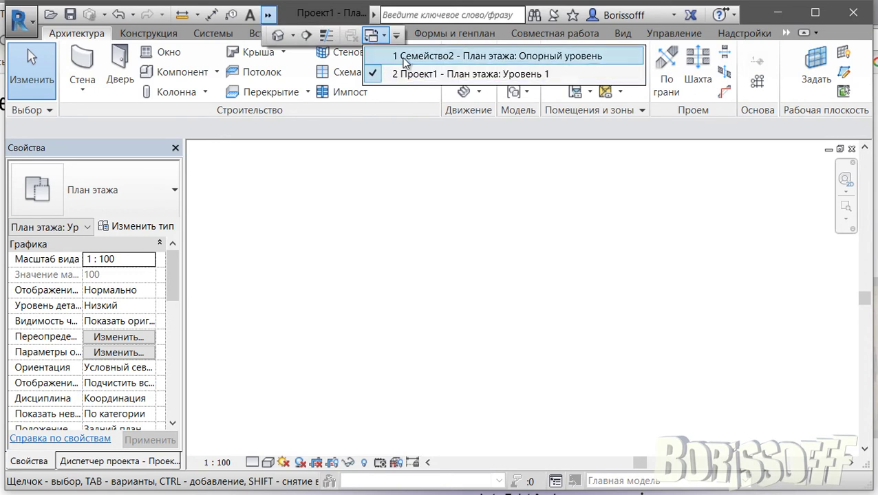
left_click(406, 57)
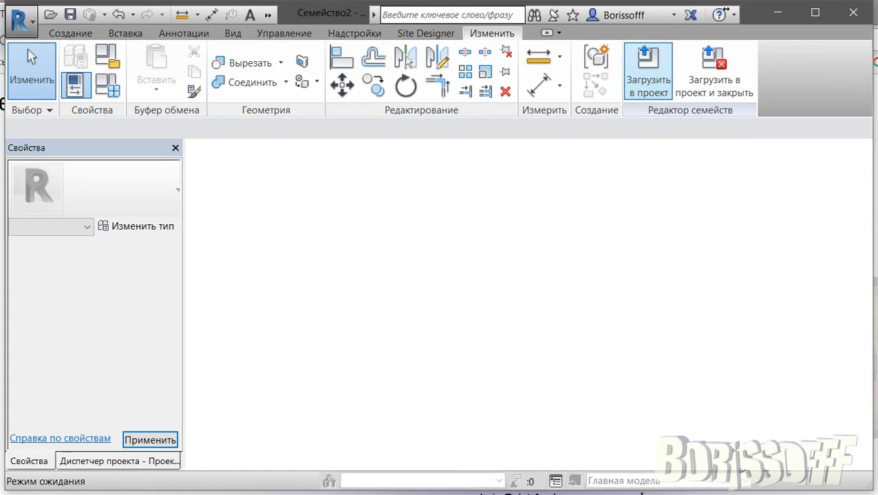
left_click(514, 308)
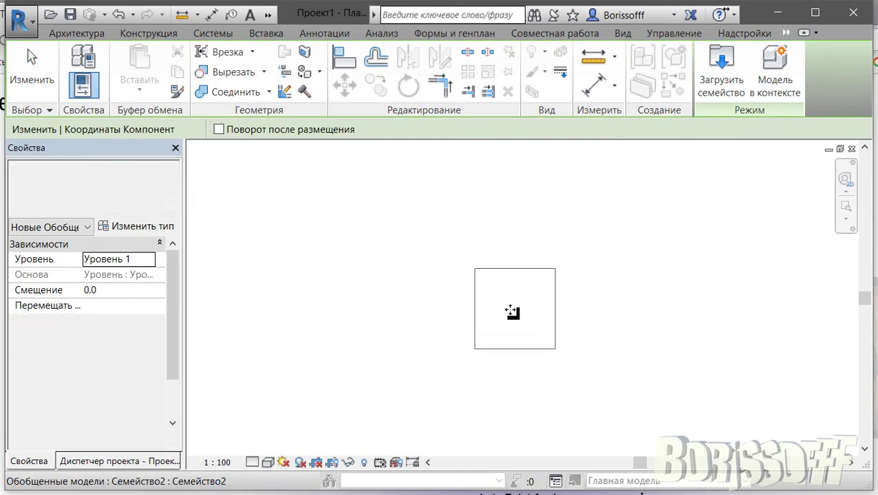
left_click(40, 80)
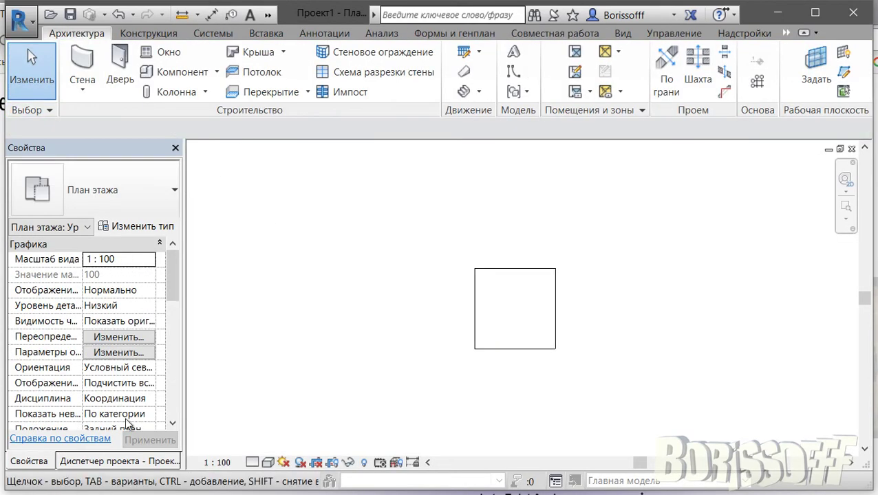
Step: Delete the structural Уровень 1 plan and open the Уровень 1 floor plan
left_click(96, 462)
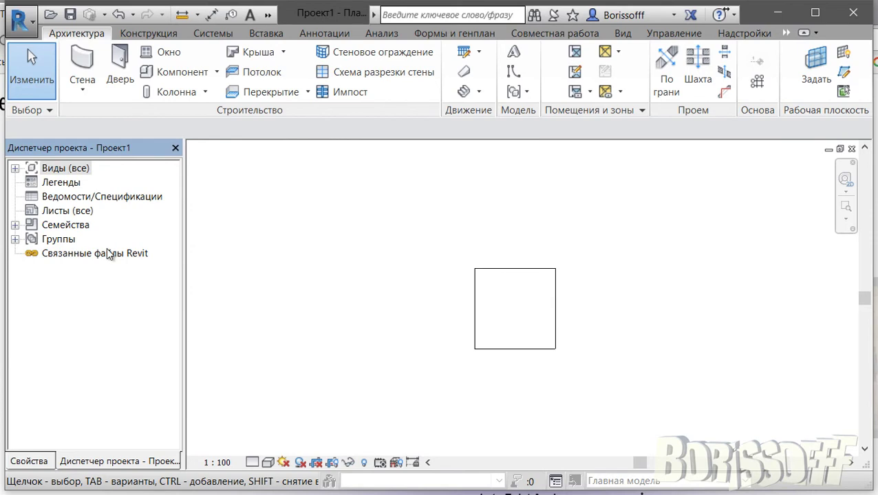
left_click(14, 168)
left_click(31, 183)
left_click(82, 198)
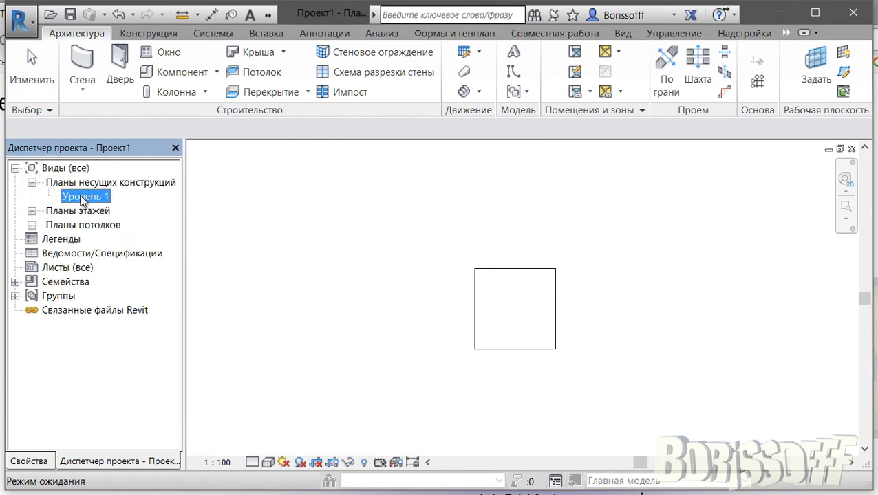
key("Delete")
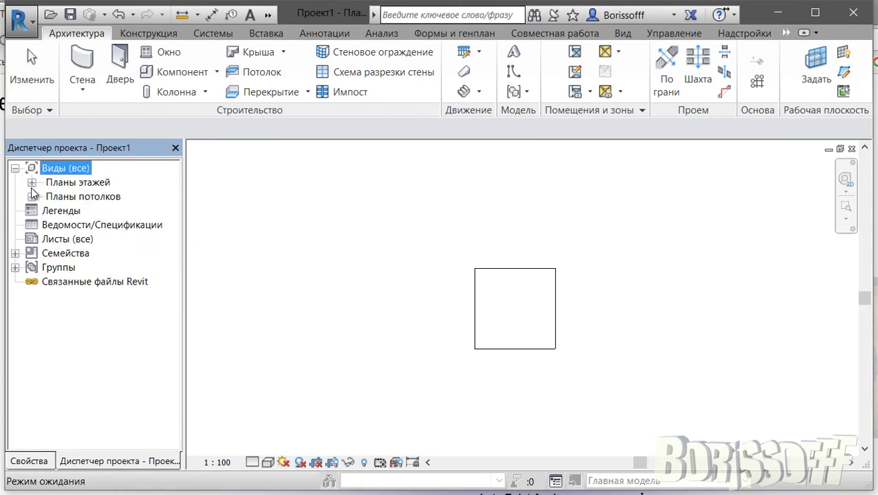
left_click(31, 183)
left_click(86, 198)
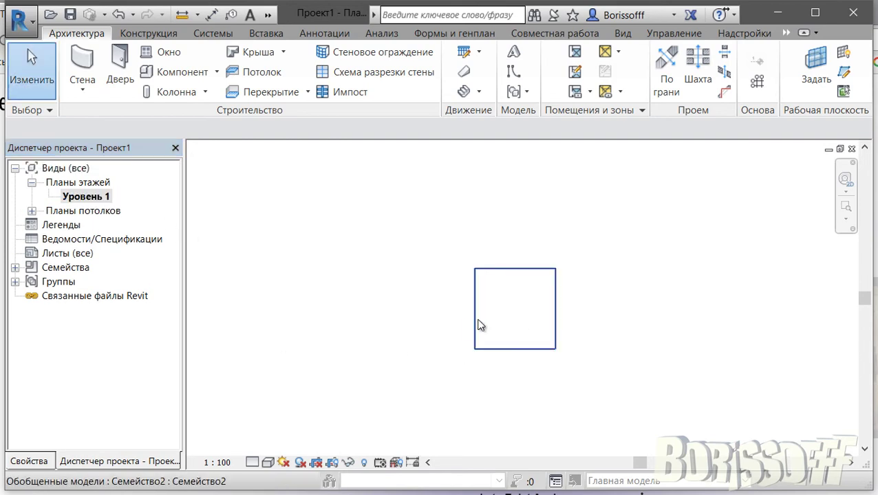
Step: Move the placed box slightly up and left and show its properties
left_click(483, 360)
left_click_drag(479, 323, 463, 308)
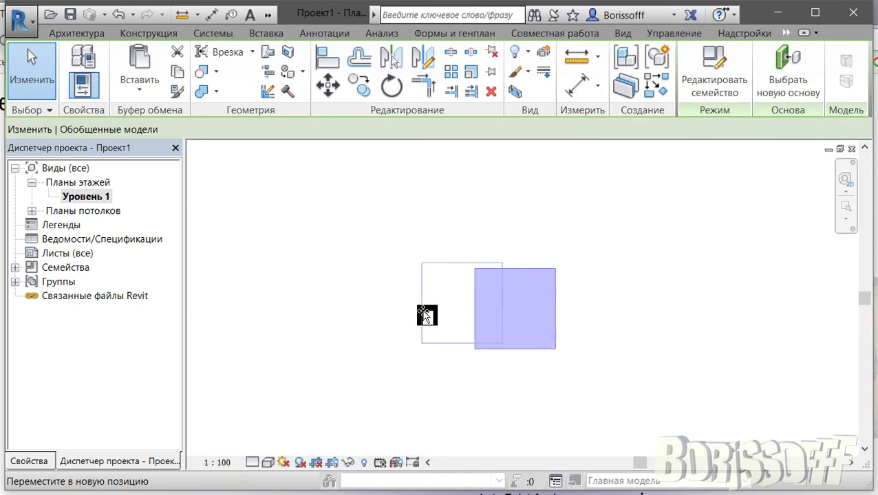
left_click(43, 465)
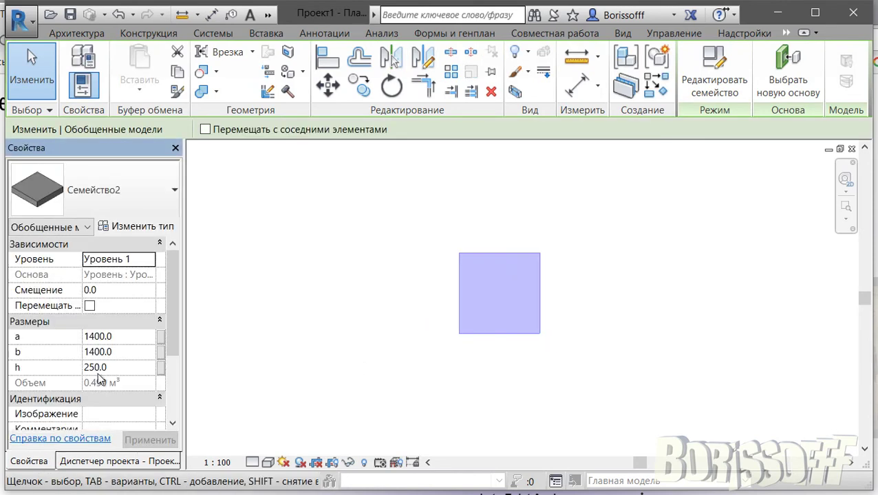
left_click(97, 351)
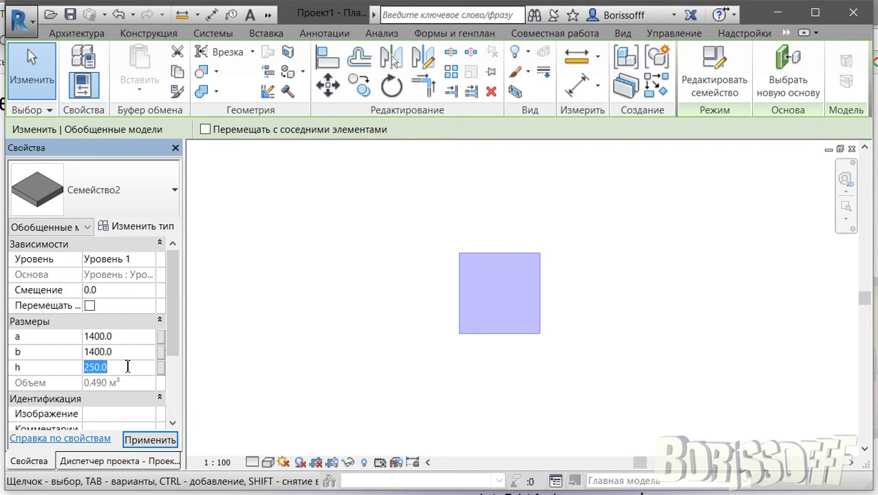
type("1400")
Step: Apply h = 1400 to the placed box, making it a 1400 cube
left_click(227, 357)
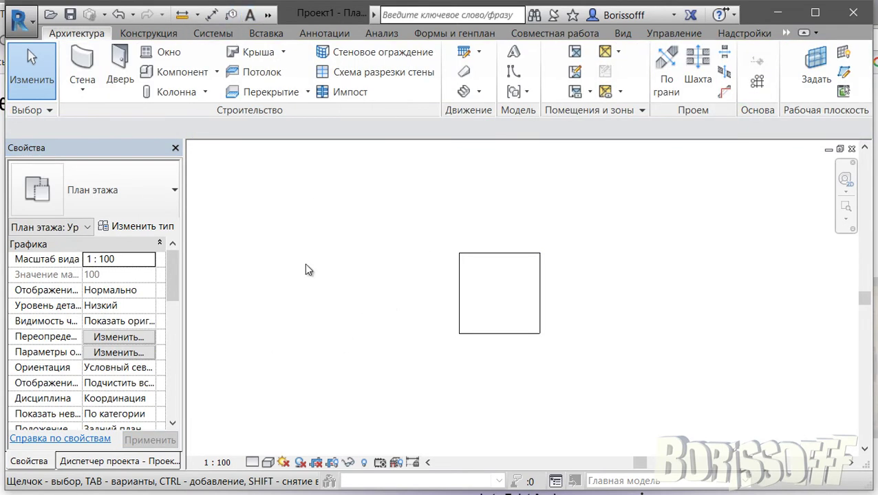
left_click(115, 464)
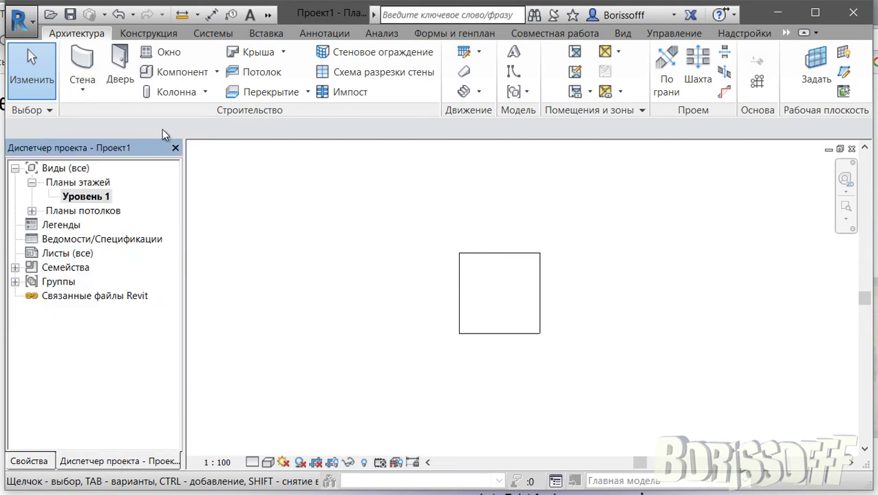
left_click(269, 15)
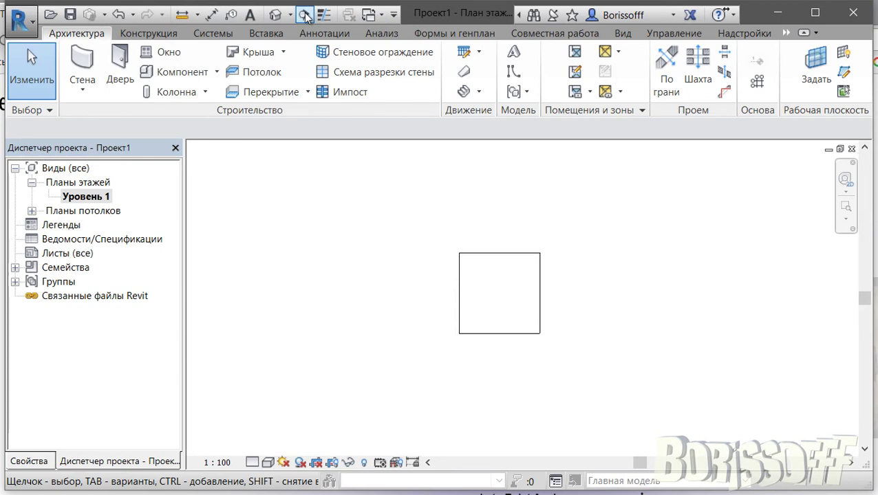
Step: Draw section Разрез 1 below the box and open its section view
left_click(303, 14)
left_click(622, 360)
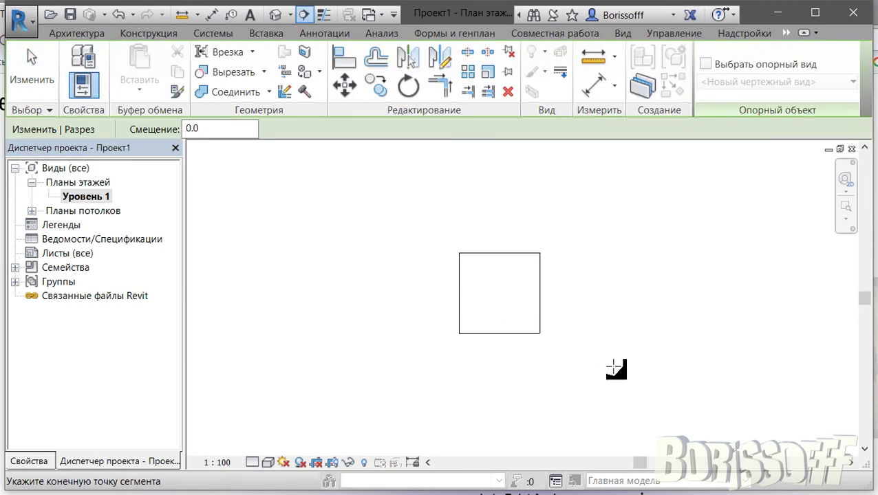
left_click(376, 360)
key("Escape")
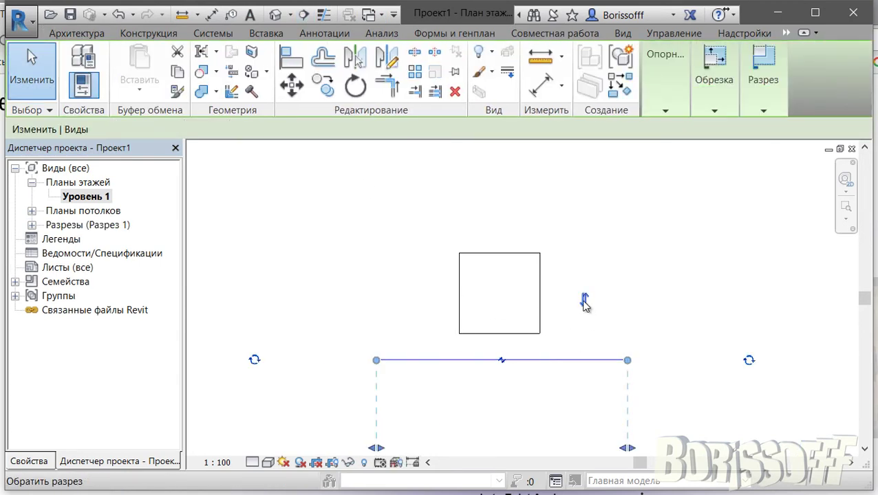
right_click(556, 358)
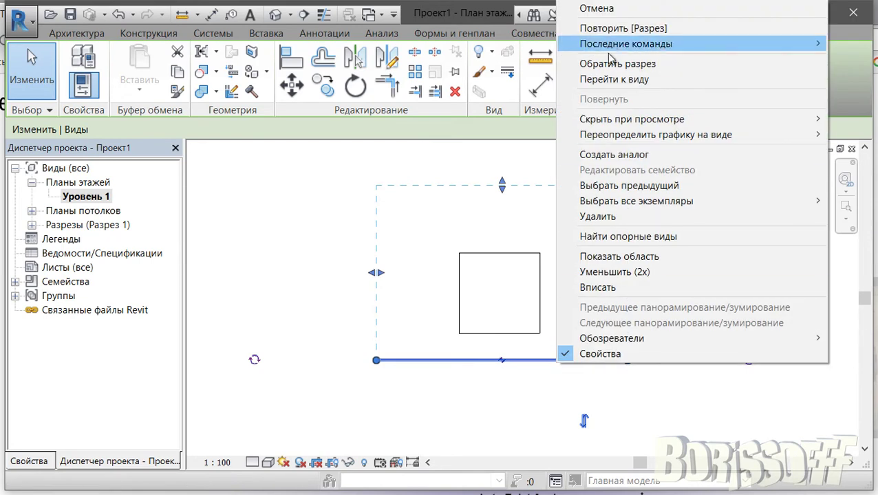
left_click(614, 80)
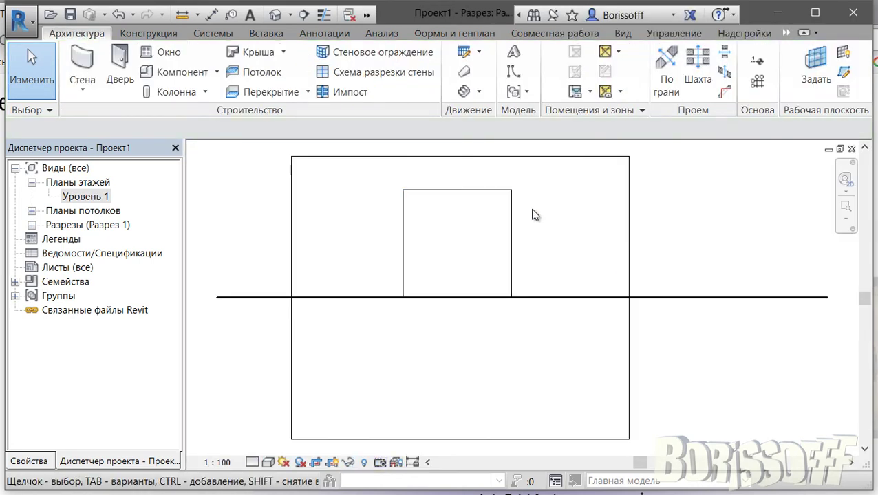
left_click(511, 228)
middle_click_drag(513, 231, 534, 307)
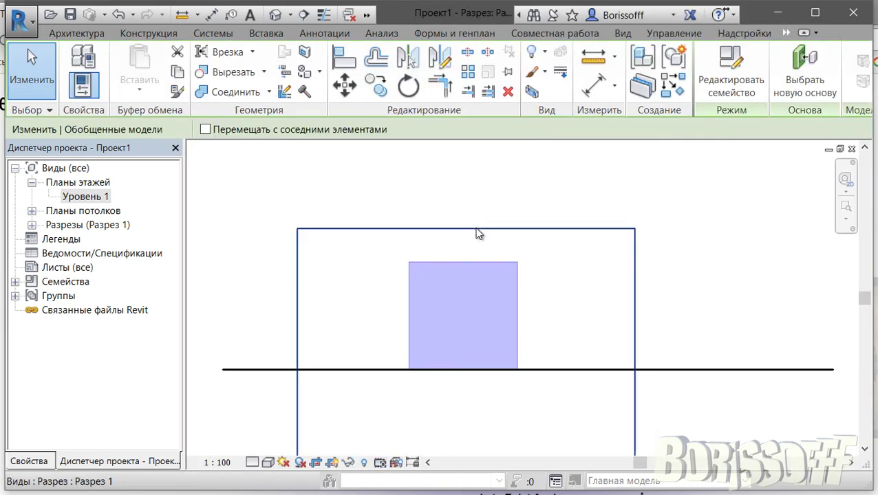
Step: Hide the section's crop boundary and set the box's a, b and h to 1000
left_click(465, 229)
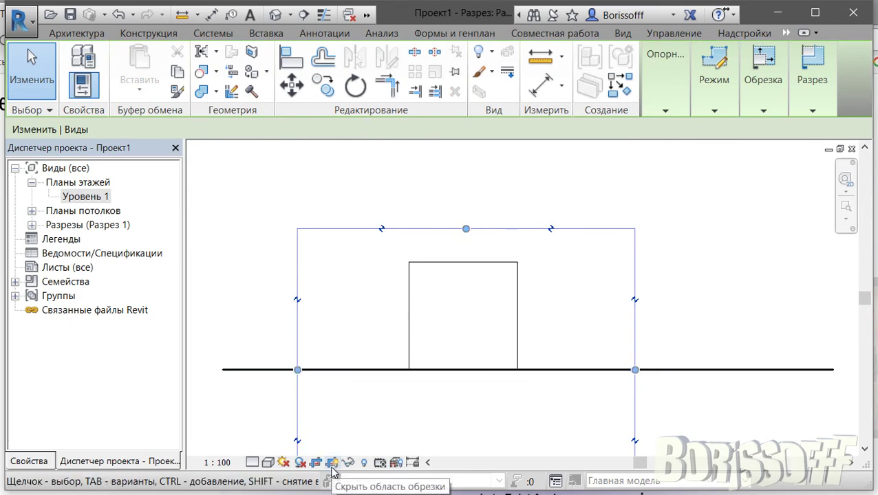
left_click(333, 463)
left_click(452, 262)
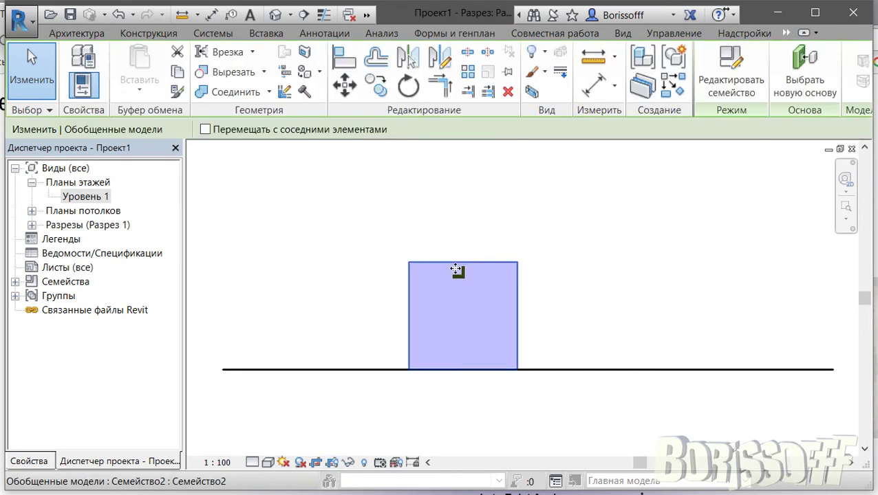
left_click(29, 460)
left_click(131, 337)
double_click(132, 336)
type("1000")
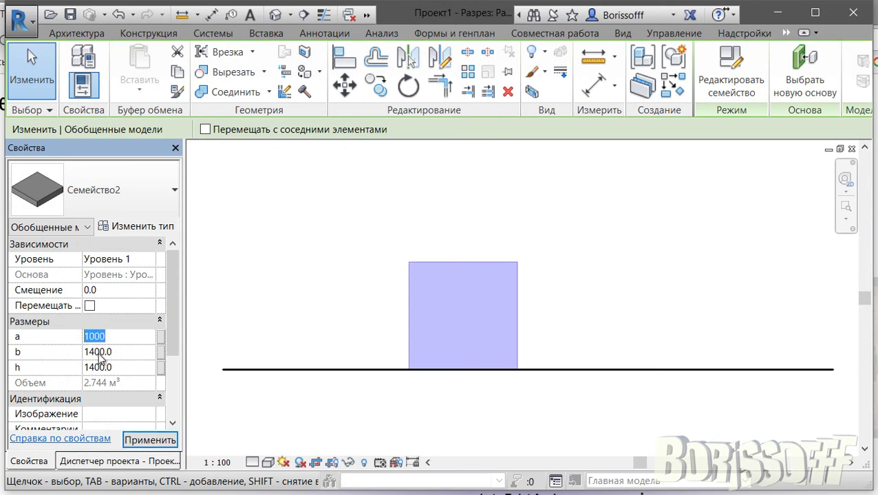
left_click(124, 359)
double_click(129, 358)
left_click(121, 370)
double_click(123, 369)
left_click(308, 306)
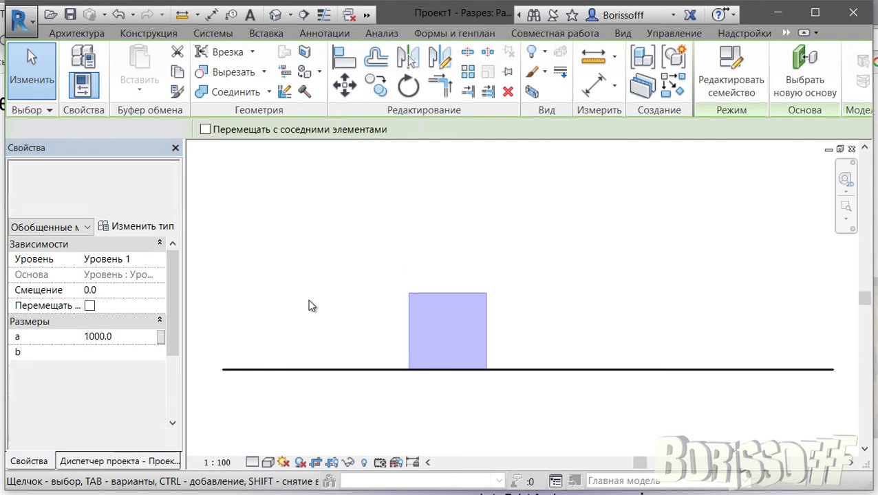
Step: Inspect the 1000 cube in the 3D view, then return to the Семейство2 floor plan
left_click(276, 15)
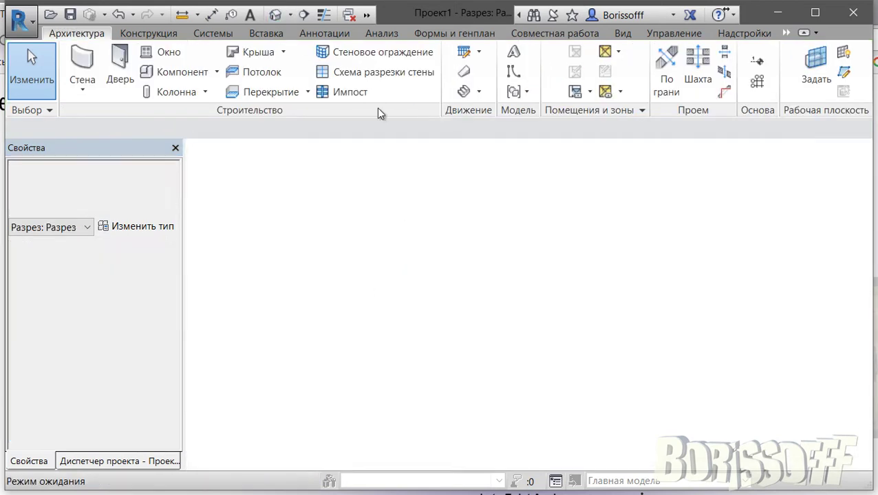
left_click(450, 258)
mouse_move(482, 303)
middle_mouse_down("shift")
mouse_move(521, 313)
mouse_move(580, 242)
mouse_move(506, 307)
middle_mouse_up("shift")
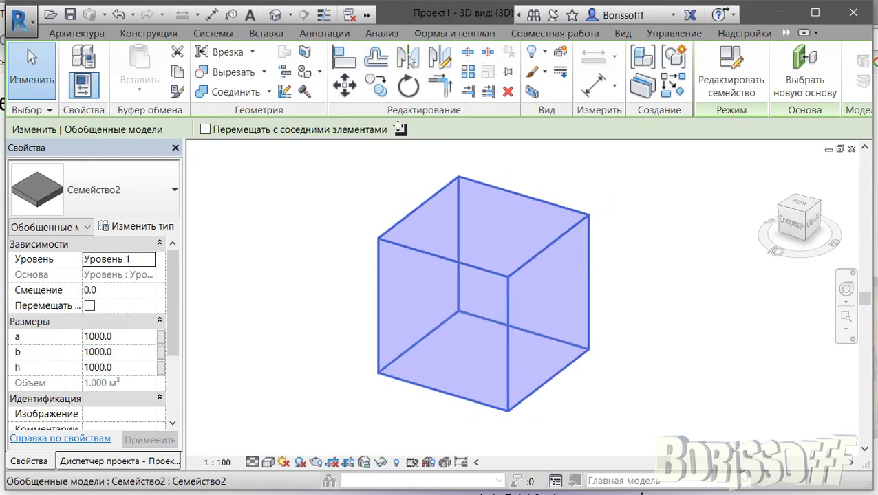
left_click(313, 180)
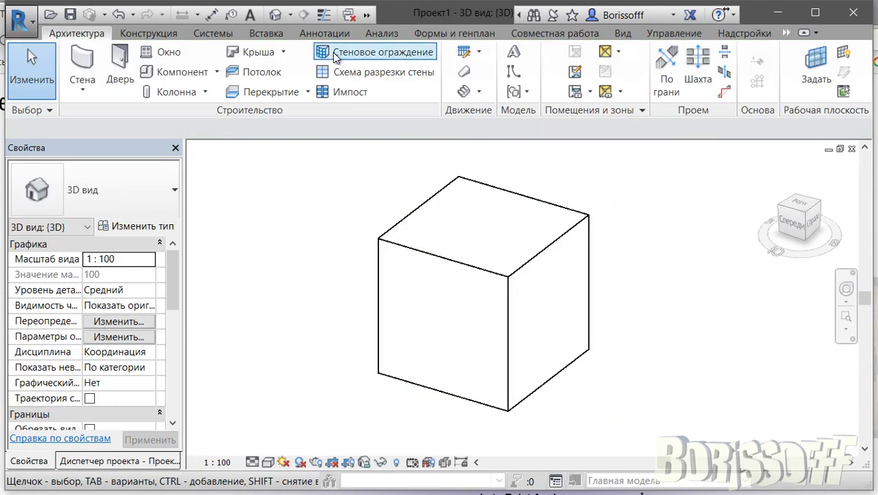
left_click(366, 14)
left_click(382, 40)
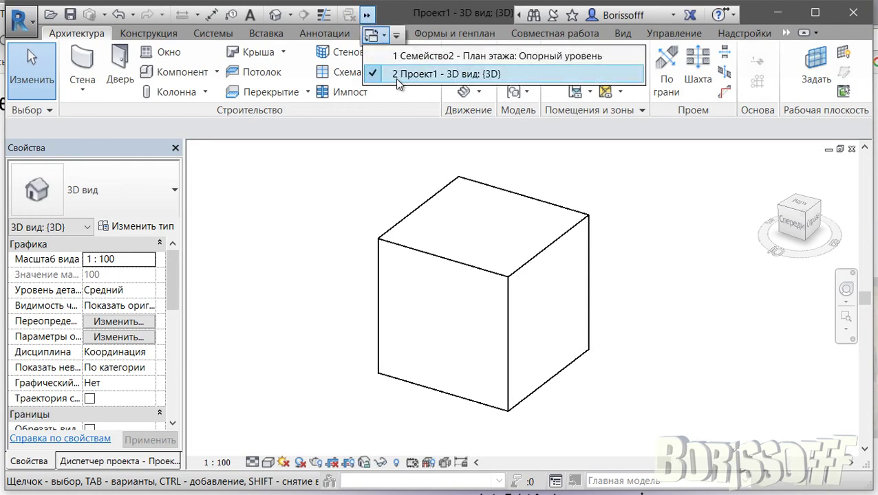
left_click(413, 55)
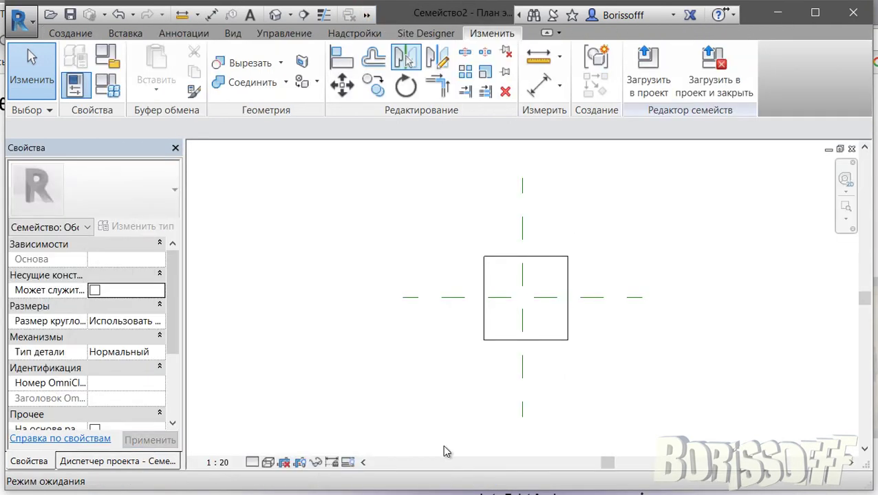
Step: Open the box extrusion's sketch and finish it unchanged
left_click(492, 340)
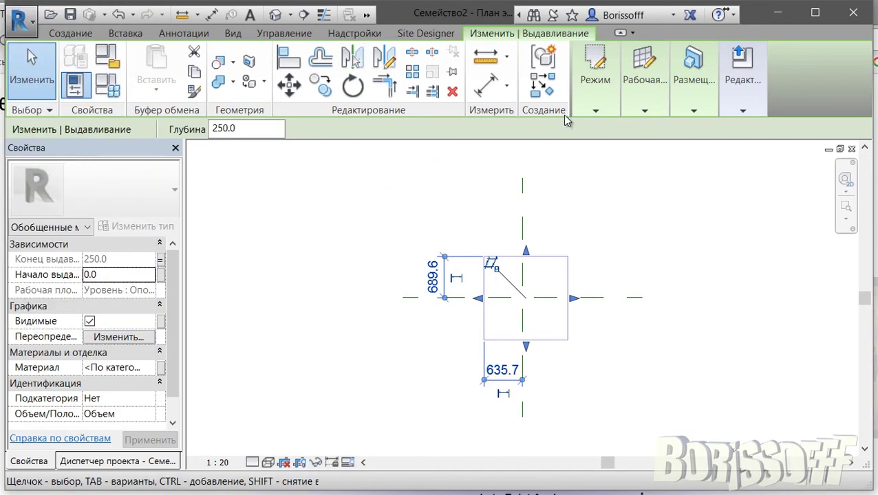
left_click(626, 146)
double_click(523, 290)
left_click(608, 336)
key("Escape")
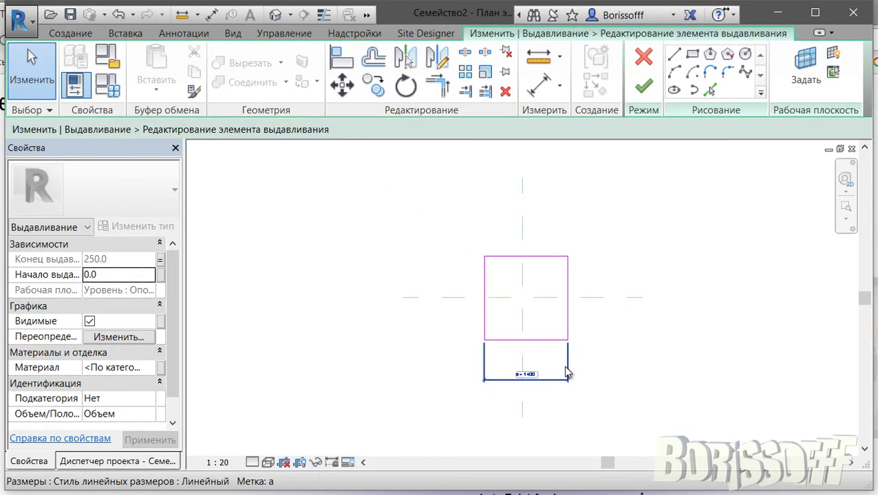
left_click(642, 87)
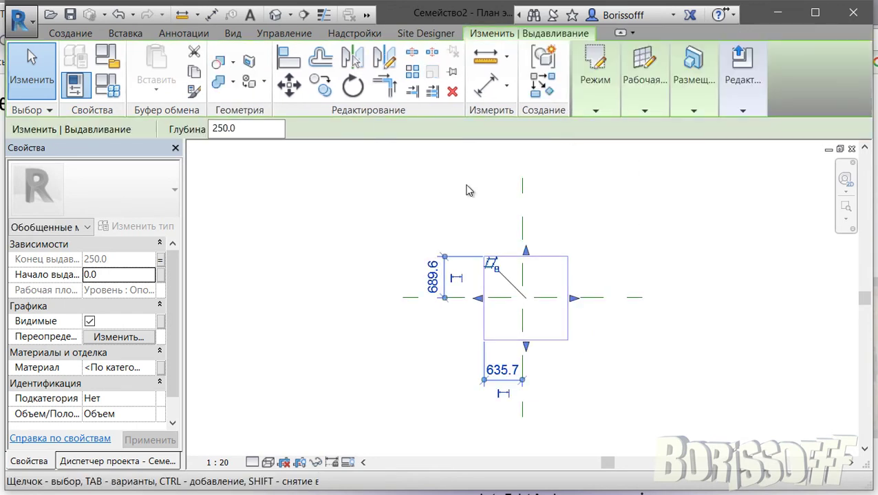
Step: Set the extrusion end's associated parameter to <нет>
left_click(160, 260)
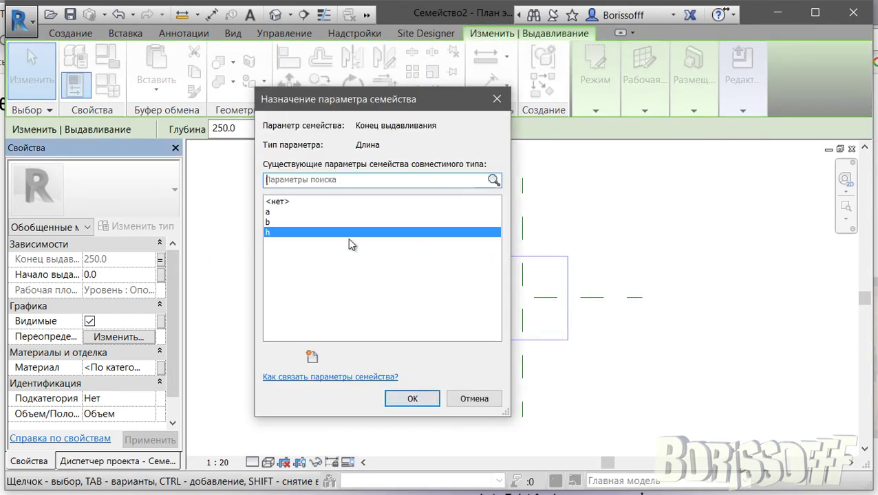
left_click(289, 203)
left_click(411, 399)
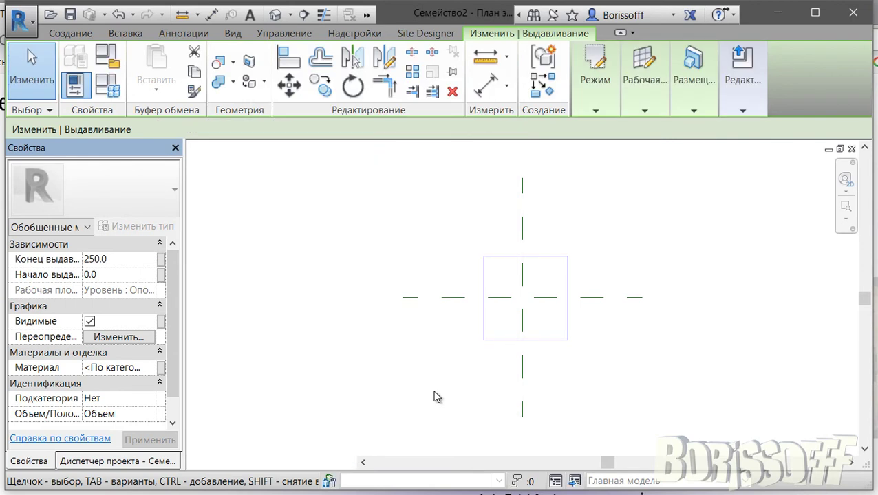
left_click(413, 380)
middle_click_drag(414, 380, 428, 344)
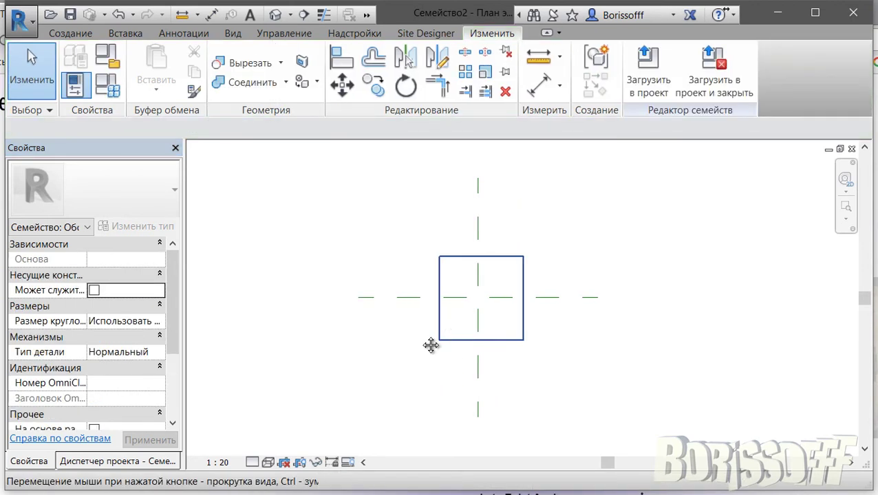
Step: Draw four reference planes framing the square: left, right, below and above it
left_click(71, 33)
left_click(601, 83)
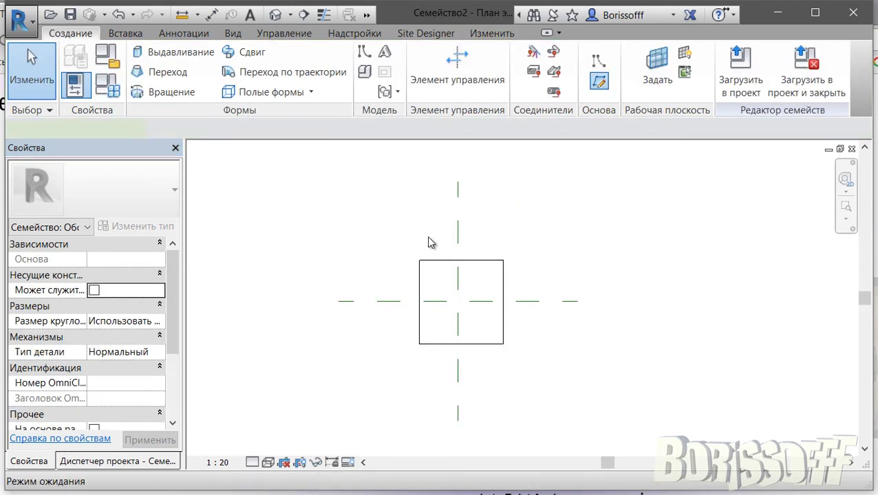
left_click(412, 228)
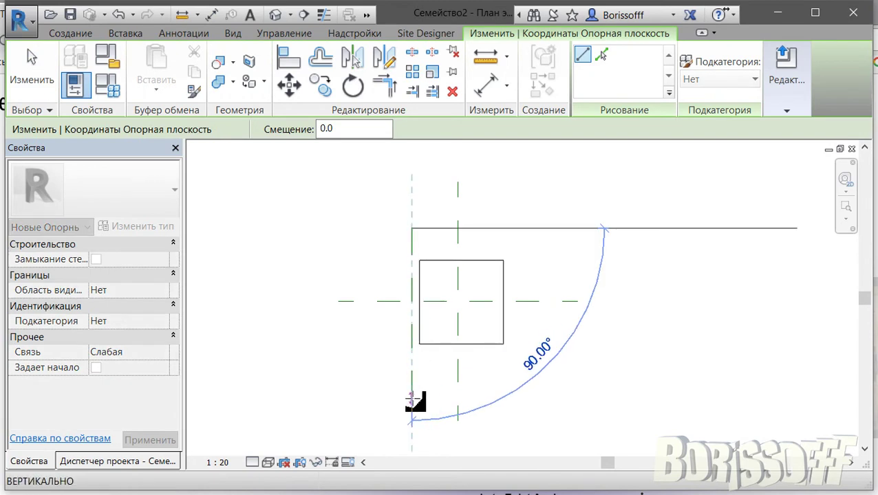
left_click(411, 398)
left_click(517, 227)
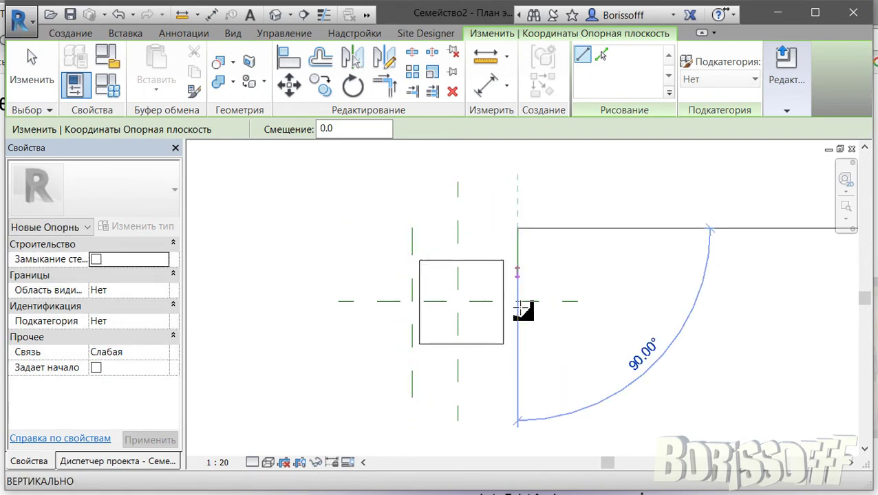
left_click(517, 389)
left_click(384, 357)
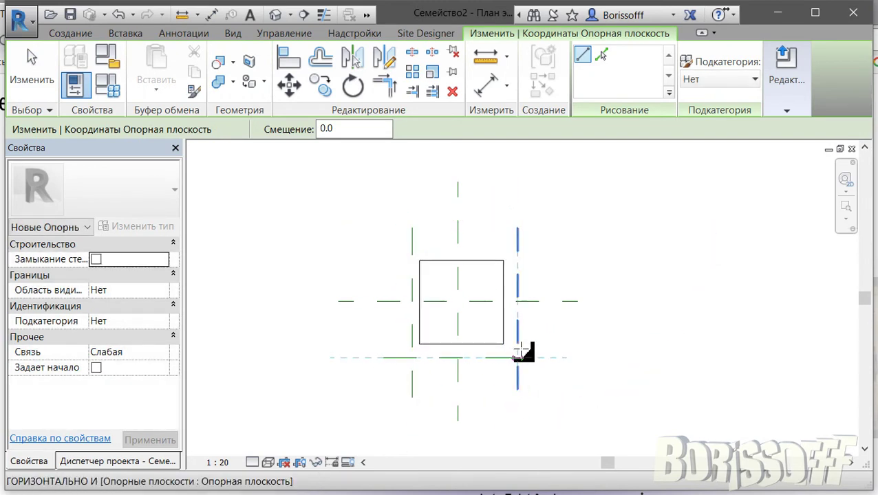
left_click(558, 357)
left_click(383, 253)
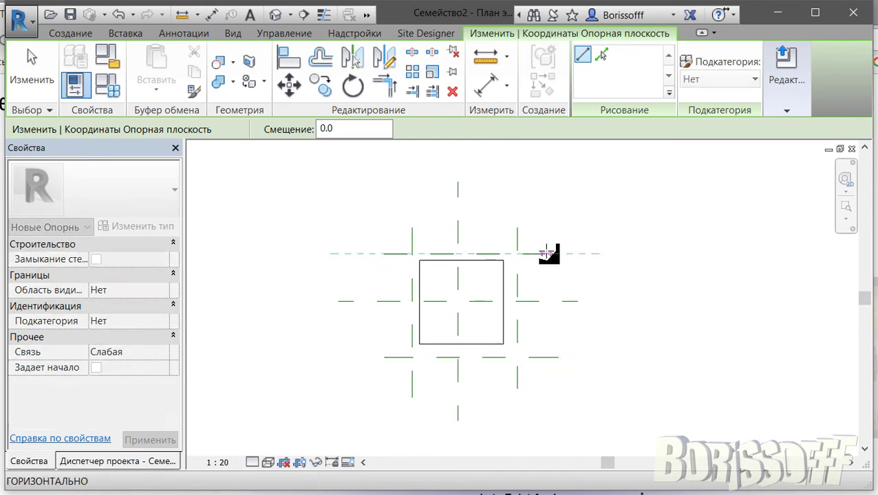
left_click(546, 254)
key("d")
Step: Start a vertical dimension chain from the bottom plane through the centre plane
key("i")
left_click(392, 357)
left_click(390, 300)
Step: Complete the vertical dimension chain, add a horizontal one, and set both to EQ
left_click(385, 254)
left_click(365, 294)
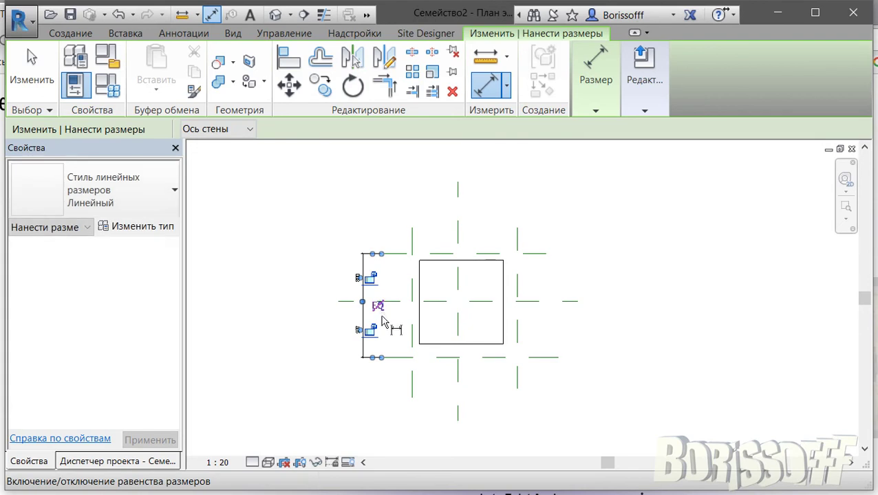
left_click(376, 306)
left_click(413, 386)
left_click(457, 387)
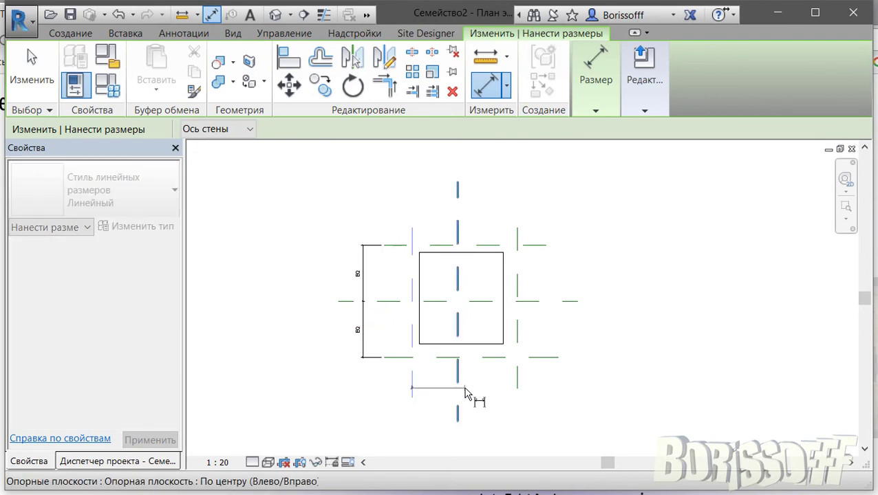
left_click(517, 386)
left_click(550, 405)
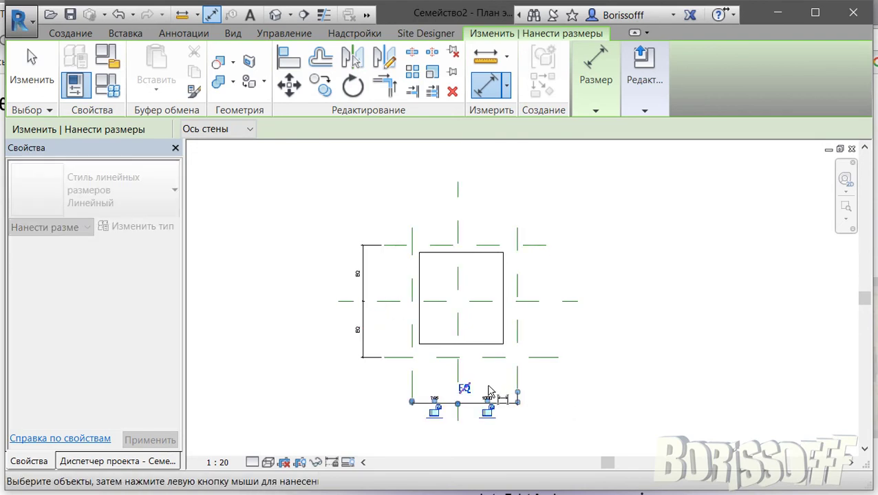
left_click(458, 389)
Step: Add overall dimensions across the outer planes: the 2000 width and the height
left_click(517, 392)
left_click(397, 399)
left_click(403, 358)
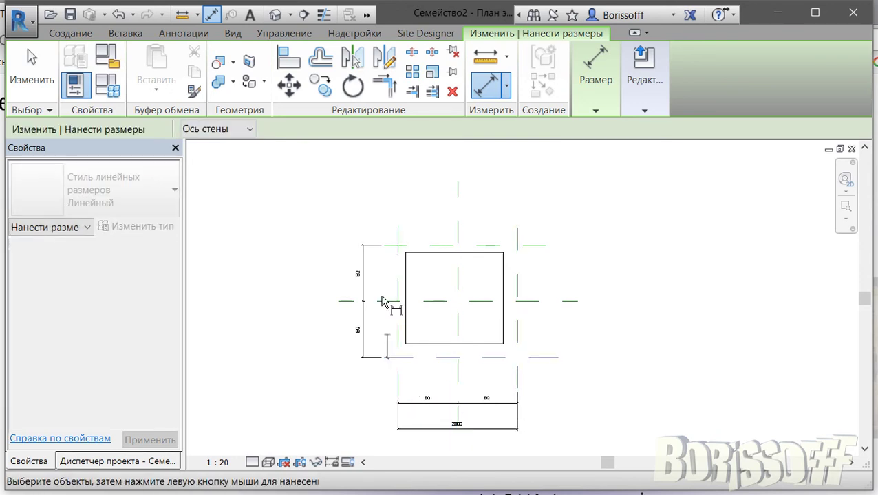
left_click(401, 247)
left_click(335, 300)
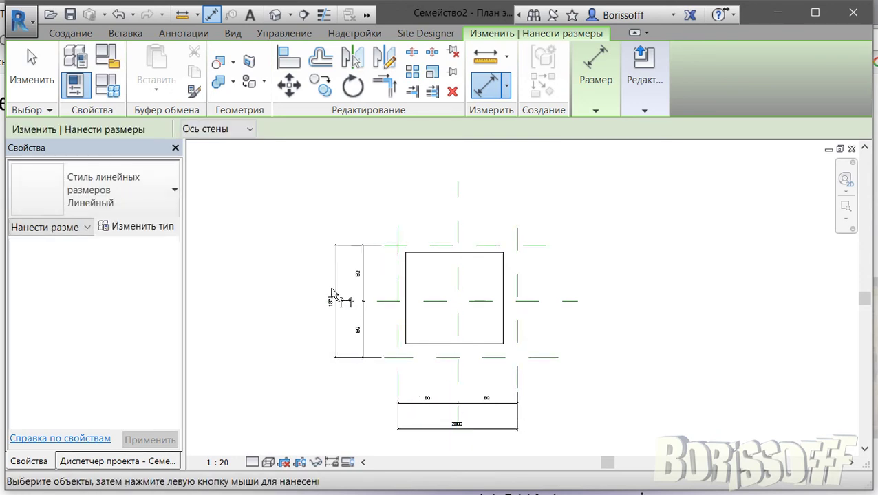
key("Escape")
key("Escape")
Step: Label the overall height a and the overall width b, both 1400
left_click(336, 300)
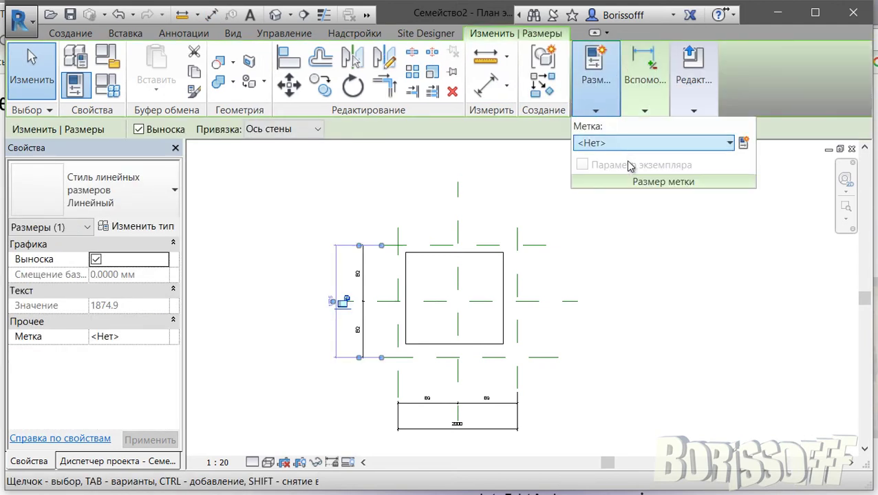
left_click(627, 143)
left_click(612, 200)
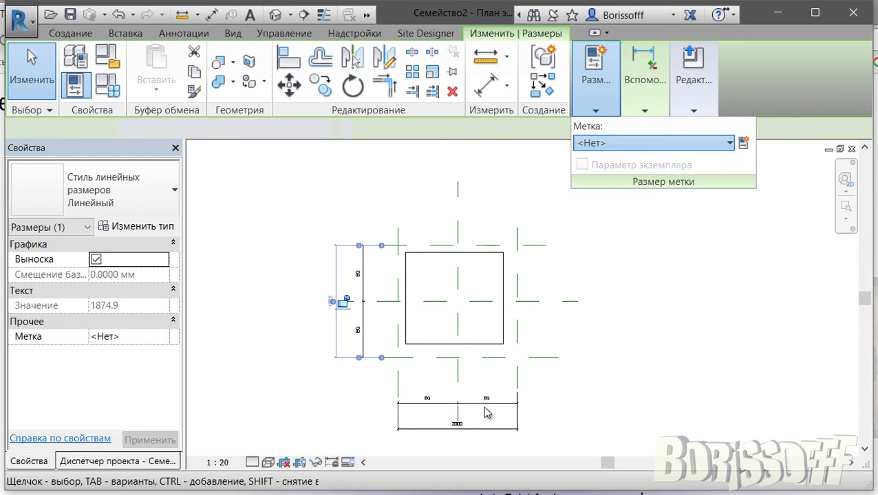
left_click(486, 431)
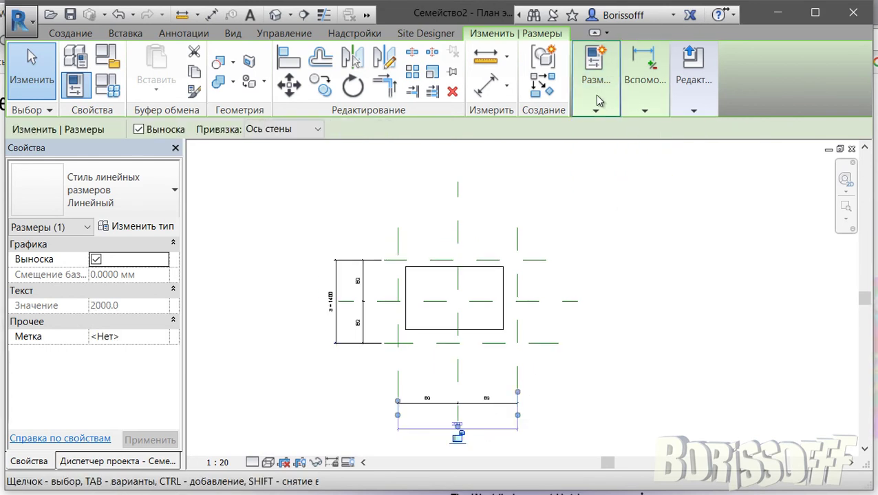
left_click(606, 144)
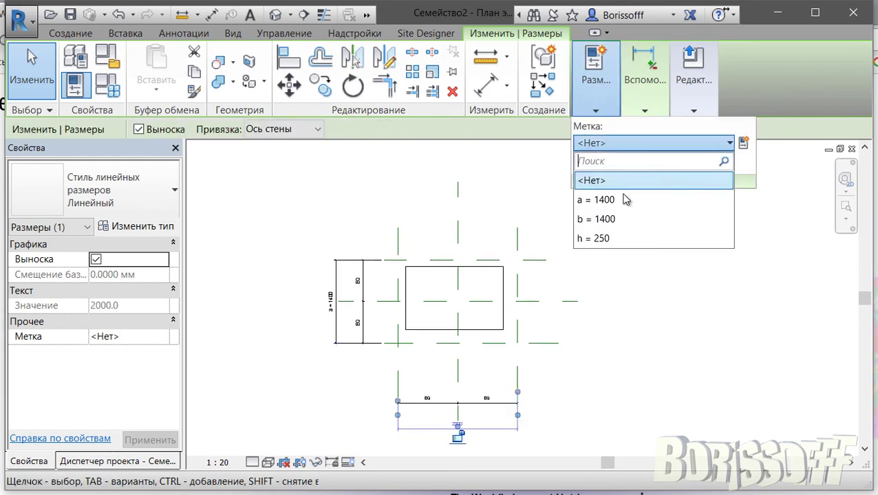
left_click(598, 219)
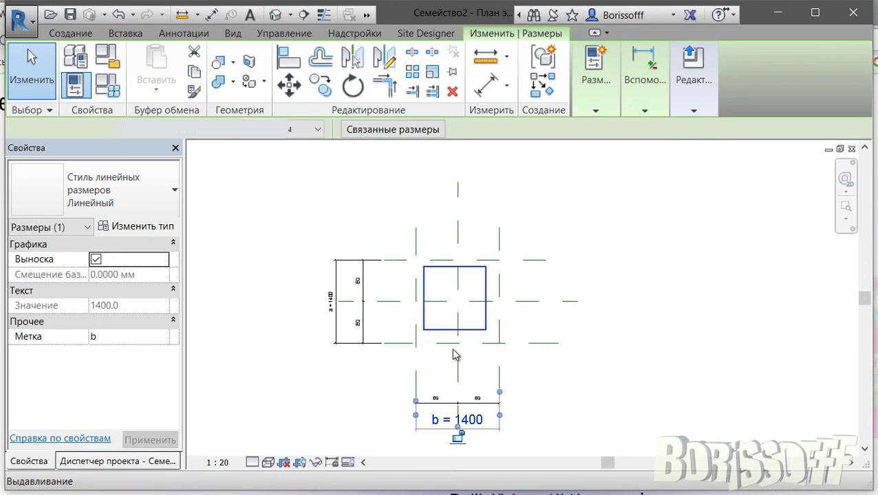
left_click(454, 333)
Step: Drag the extrusion's bottom, right, top and left edges onto the matching reference planes
left_click_drag(454, 336, 454, 344)
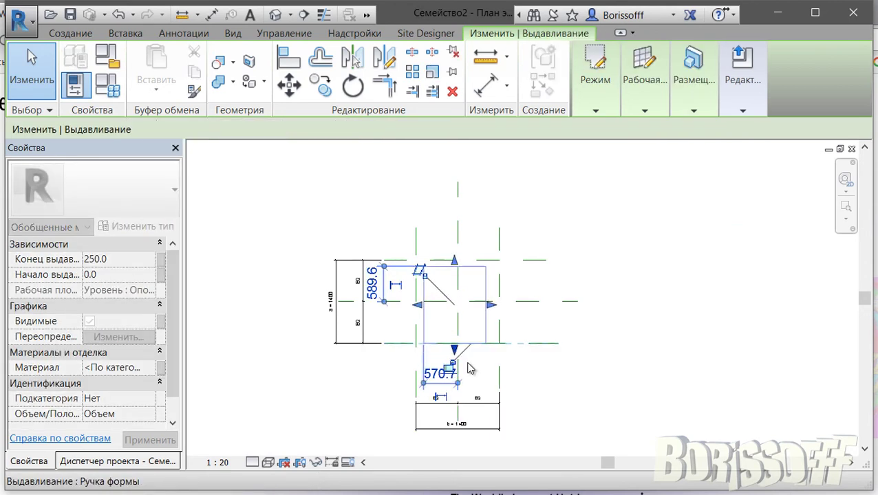
left_click_drag(491, 305, 509, 313)
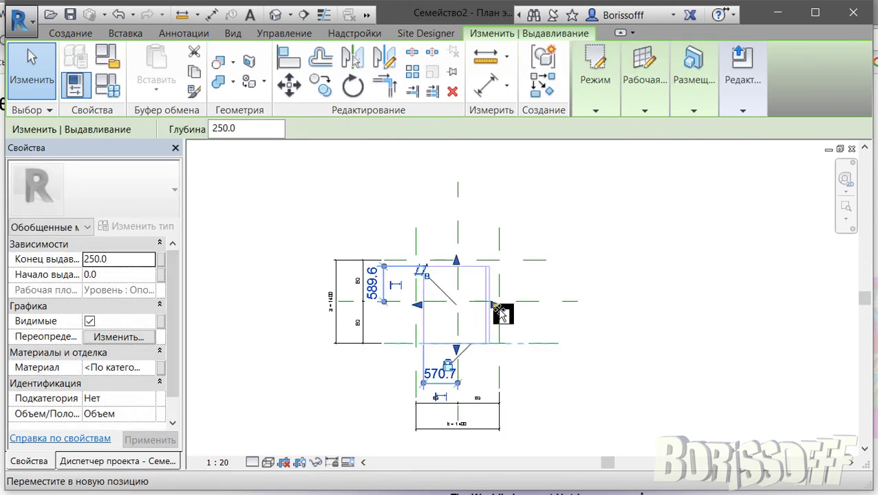
left_click_drag(461, 261, 461, 260)
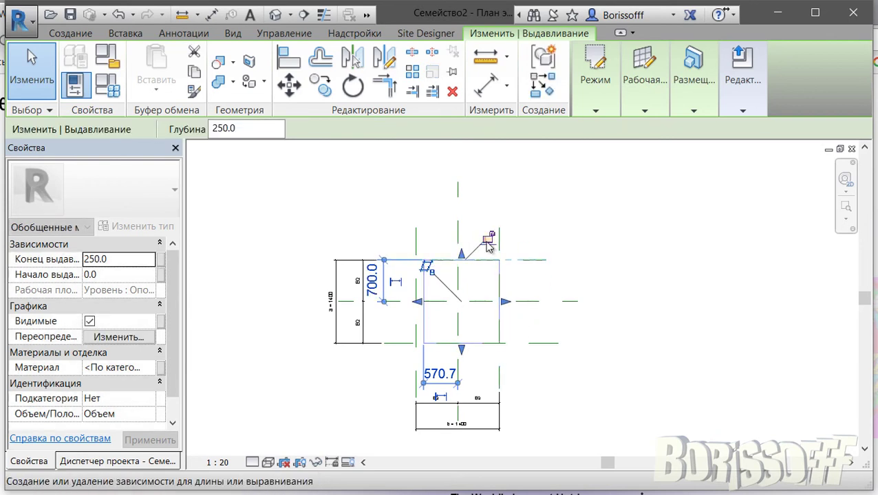
left_click_drag(418, 304, 413, 303)
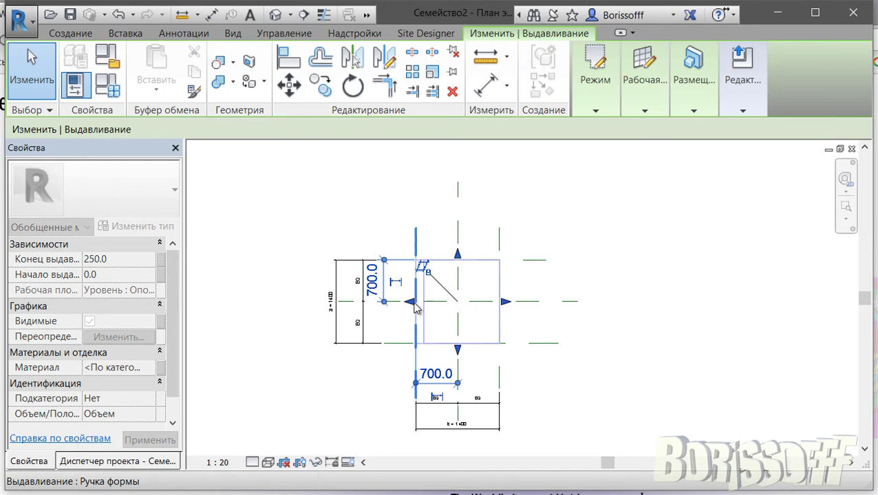
left_click(402, 319)
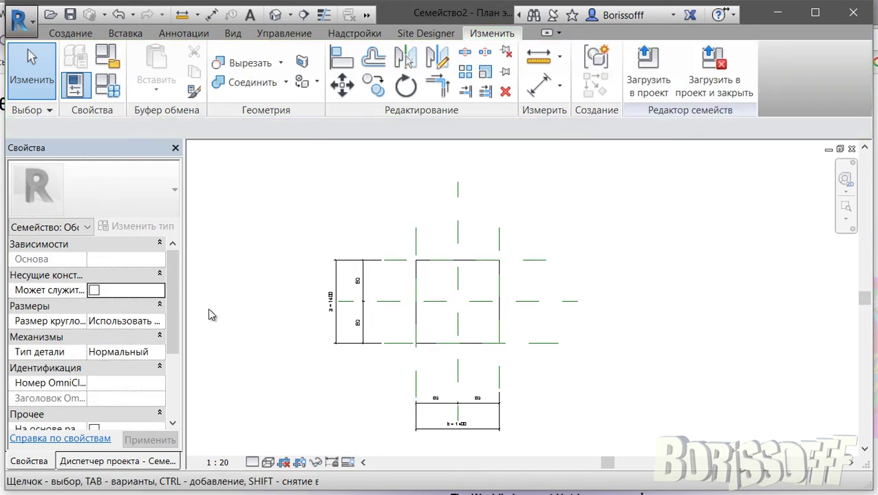
Step: Open the family's Front elevation view
left_click(123, 461)
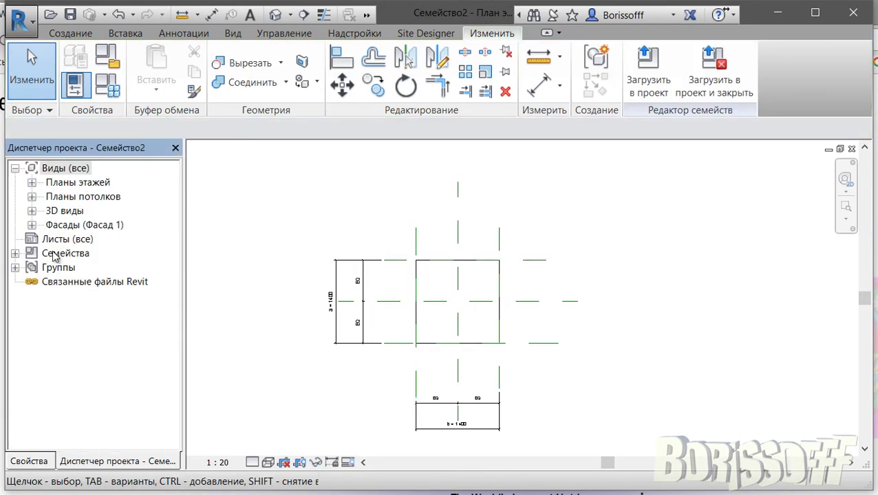
left_click(32, 223)
left_click(31, 225)
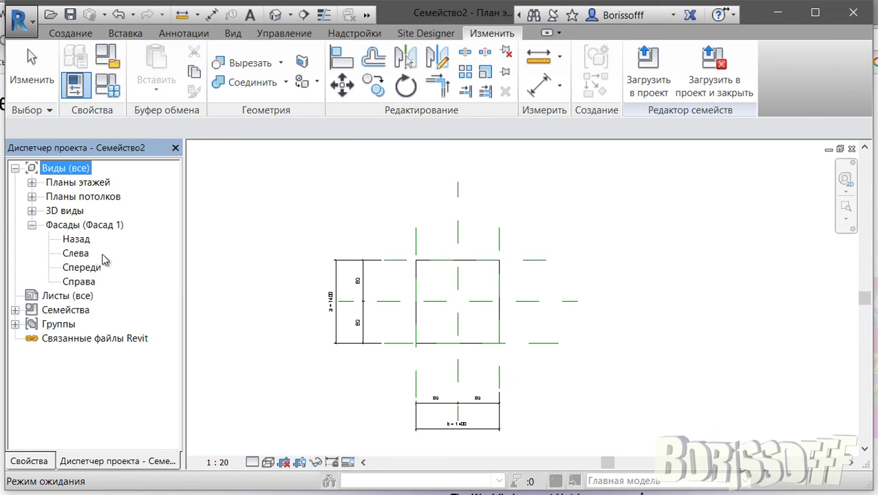
double_click(94, 270)
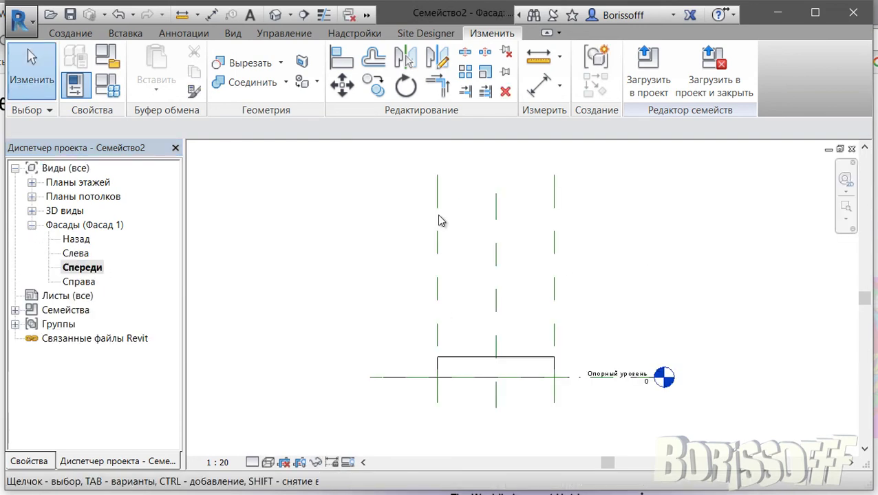
Step: Draw a horizontal reference plane above the box
left_click(81, 36)
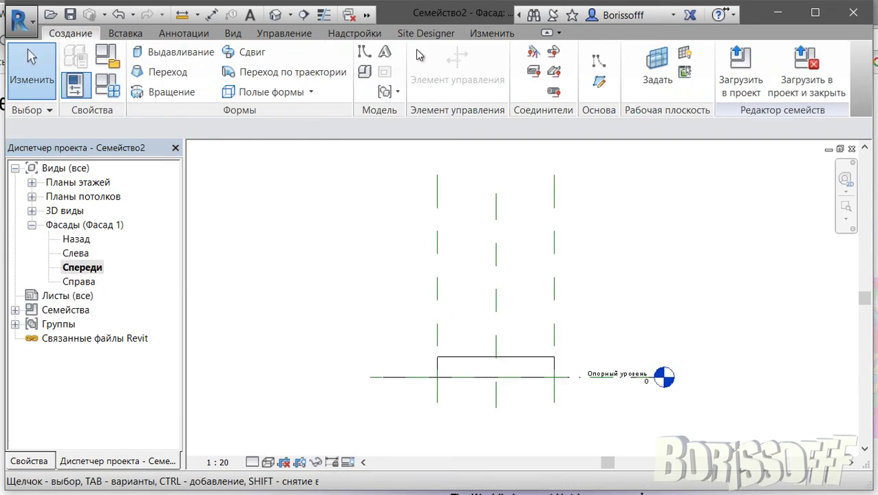
left_click(600, 82)
left_click(387, 261)
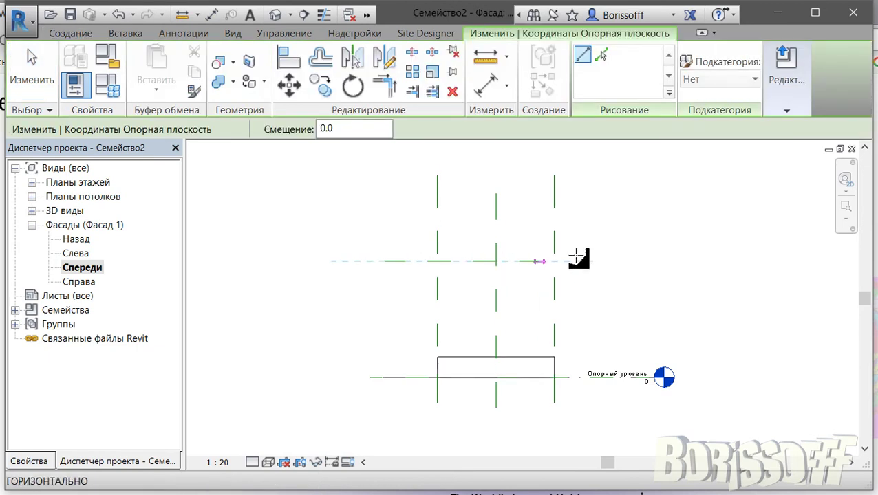
left_click(627, 261)
key("Escape")
key("Escape")
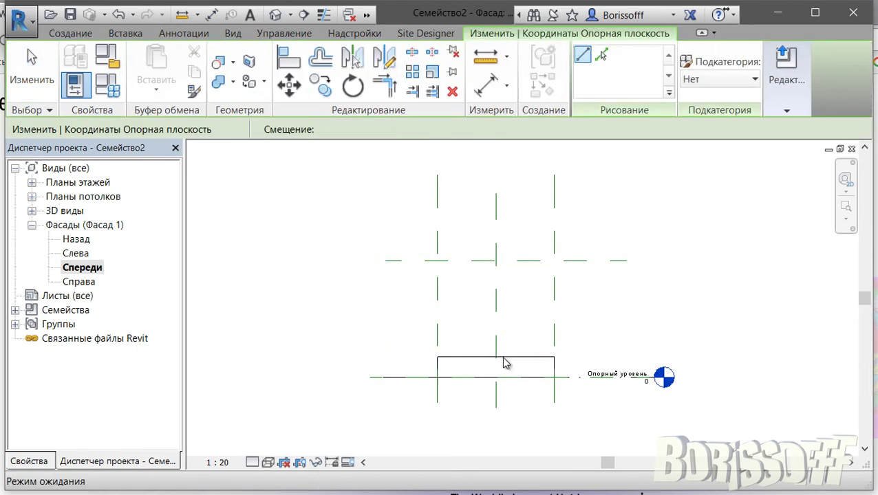
Step: Stretch the box's top up to the new plane and lock it there
left_click(470, 359)
left_click_drag(495, 353, 495, 261)
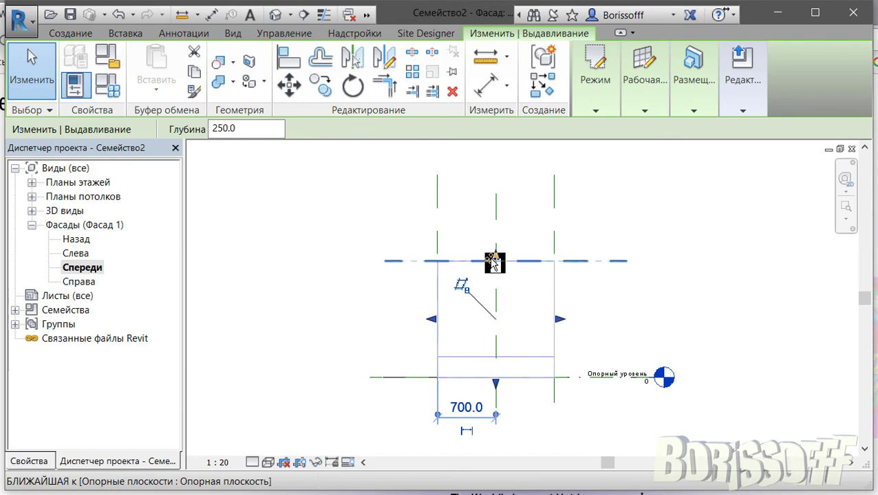
left_click(528, 239)
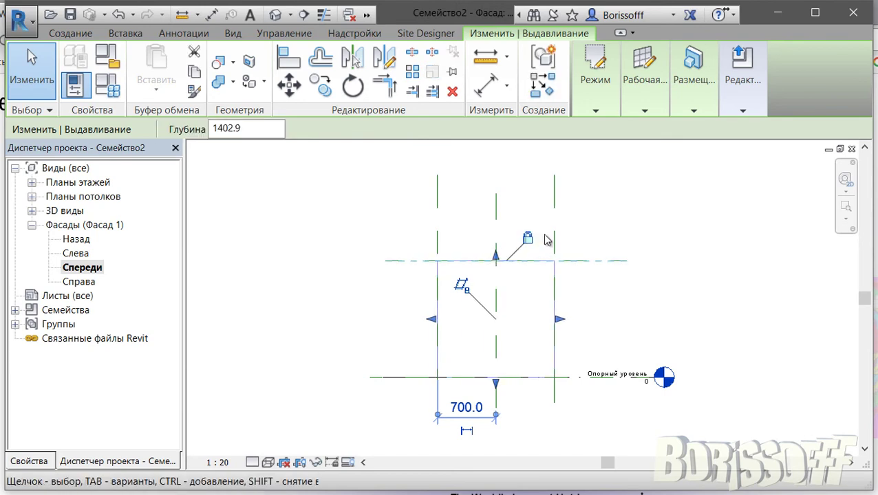
left_click(485, 83)
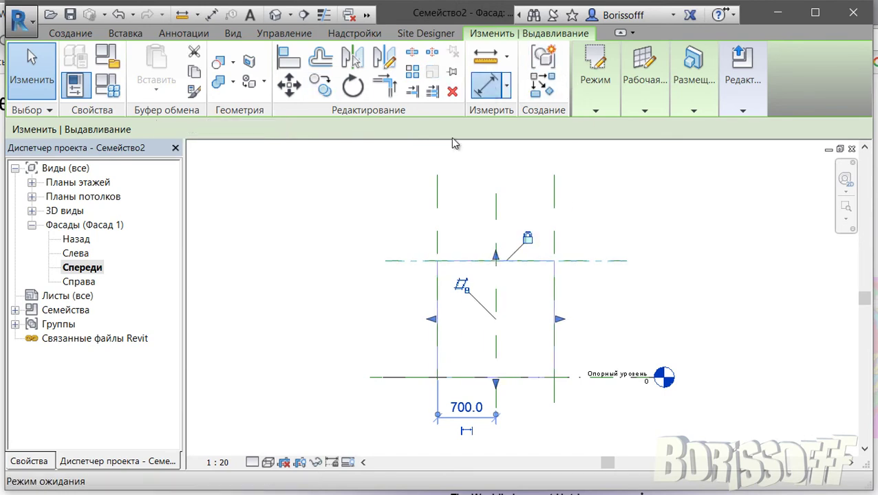
Step: Dimension the box height from the level to the top plane and label it h
left_click(426, 382)
left_click(404, 352)
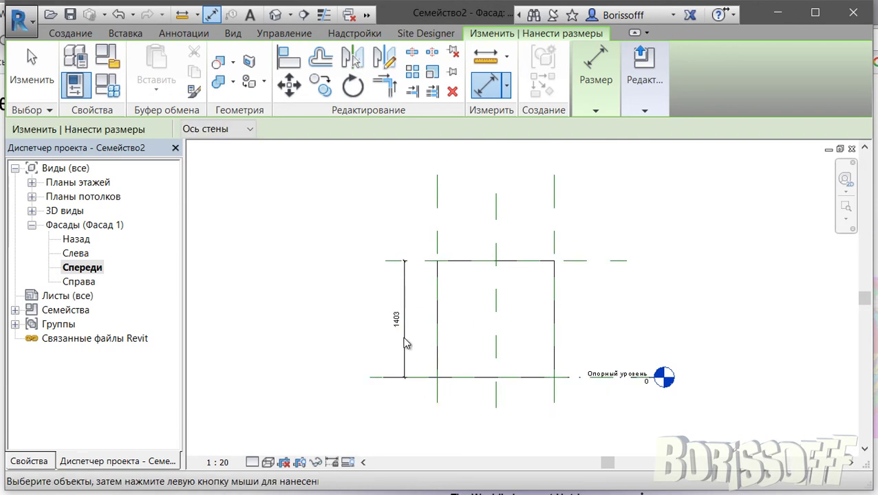
key("Escape")
left_click(403, 346)
left_click(602, 142)
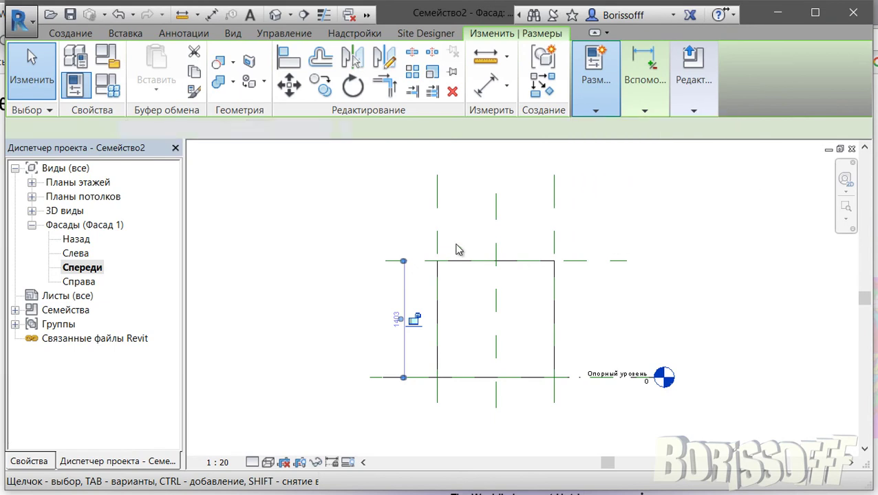
left_click(315, 311)
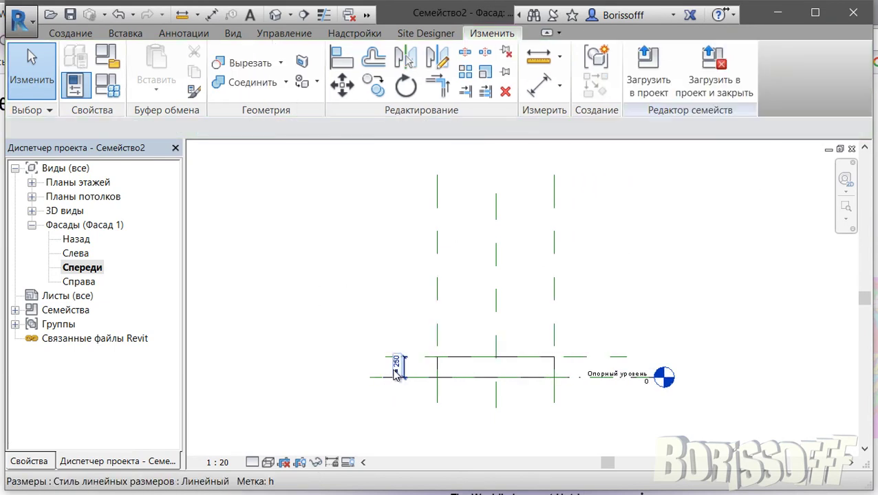
Step: Change the h dimension's value to 1400
left_click(396, 372)
left_click(387, 370)
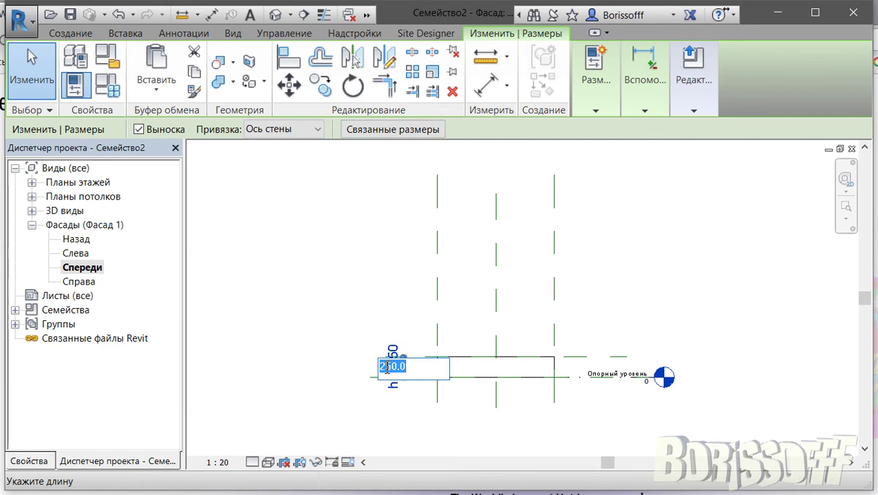
type("1400")
key("Return")
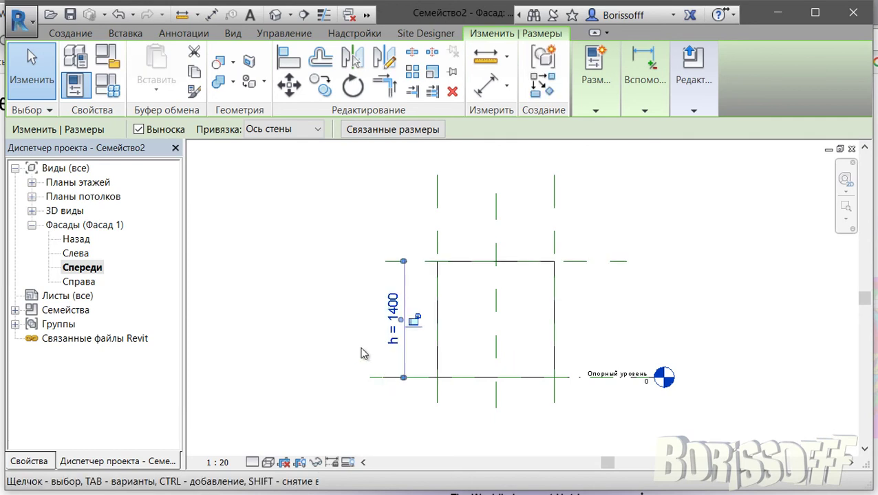
left_click(330, 299)
left_click(647, 65)
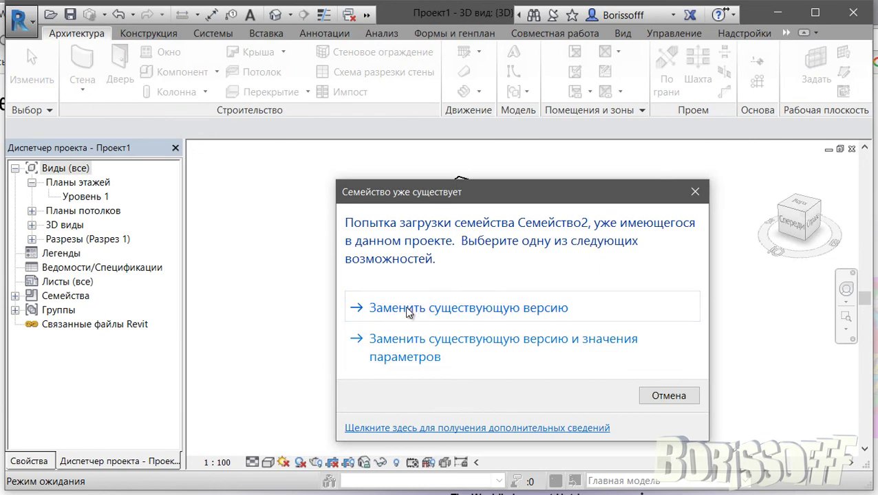
Step: Overwrite the existing Семейство2 version and select the placed box in 3D
left_click(405, 312)
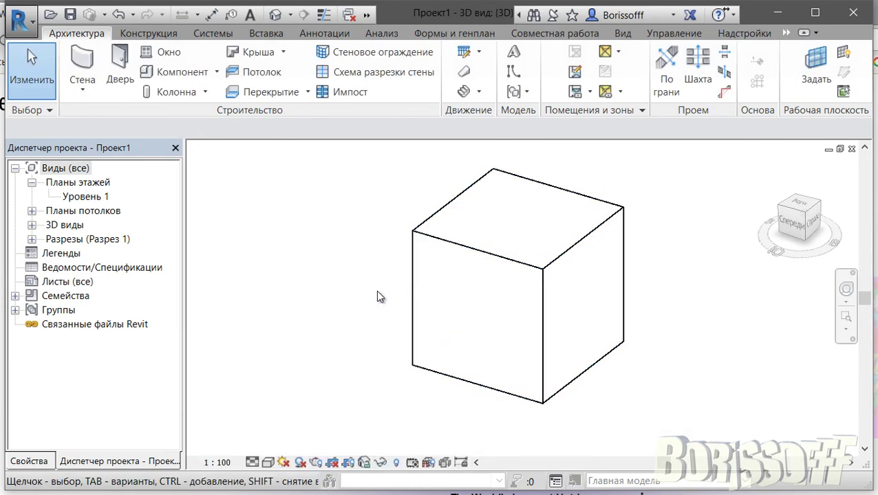
left_click(467, 328)
mouse_move(480, 315)
middle_mouse_down("shift")
mouse_move(514, 257)
mouse_move(525, 196)
mouse_move(431, 337)
middle_mouse_up("shift")
key("Escape")
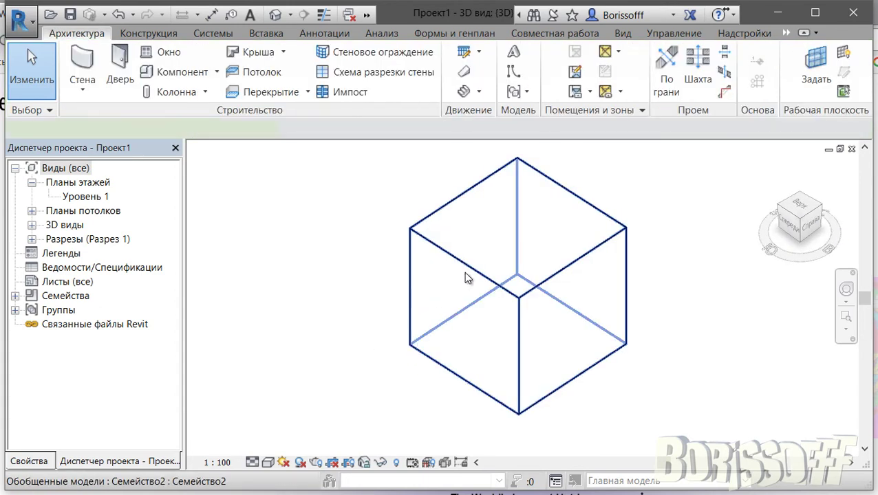
left_click(465, 277)
Step: Set the box's a, b and h parameters to 1400 and apply them
left_click(28, 461)
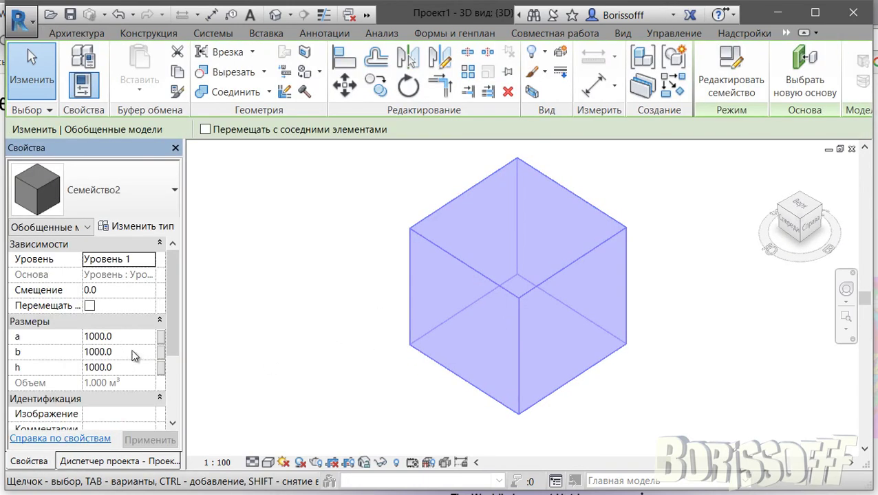
left_click(135, 337)
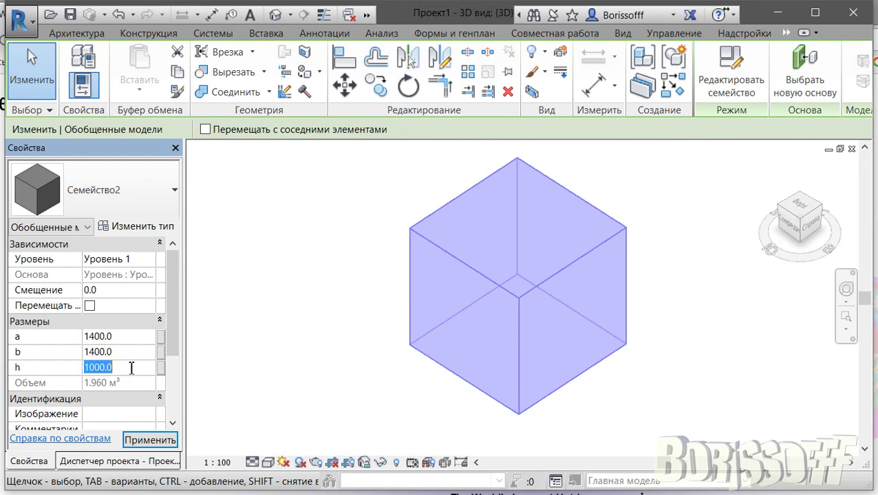
type("1400")
left_click(296, 356)
middle_click_drag(296, 356, 337, 392)
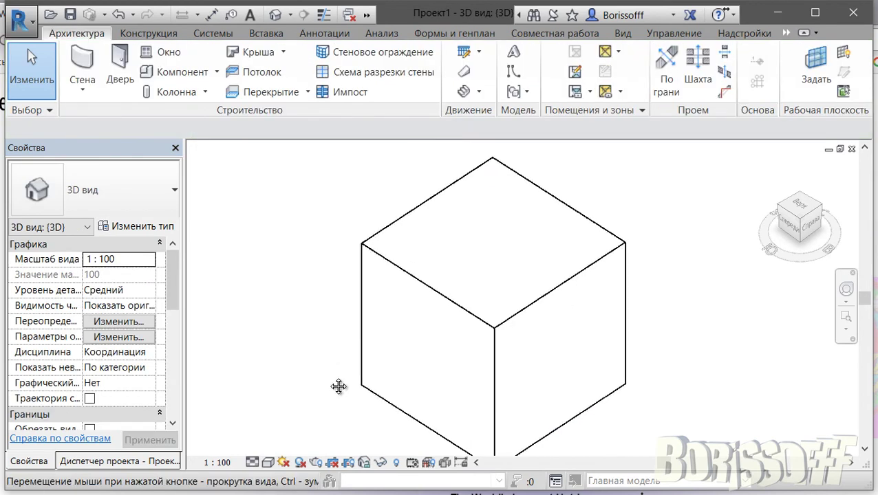
left_click(73, 462)
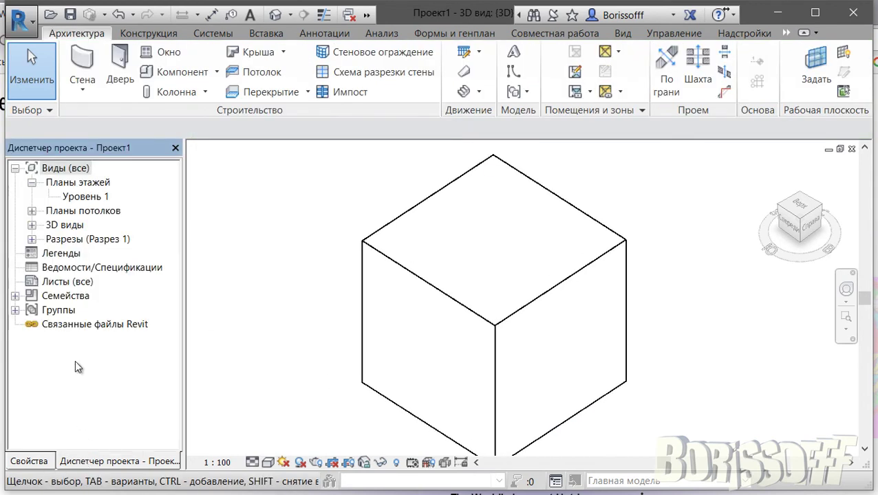
Step: In section Разрез 1, adjust the box's top and widen it left and right
double_click(72, 239)
double_click(83, 253)
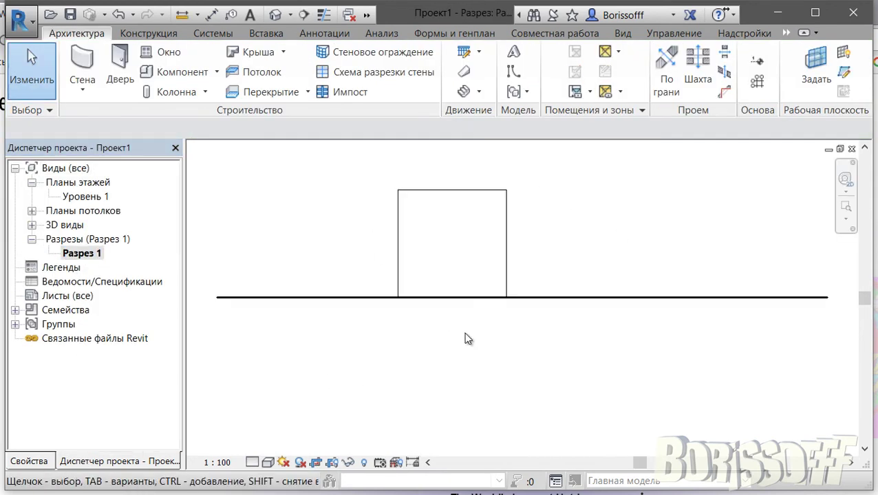
left_click(398, 250)
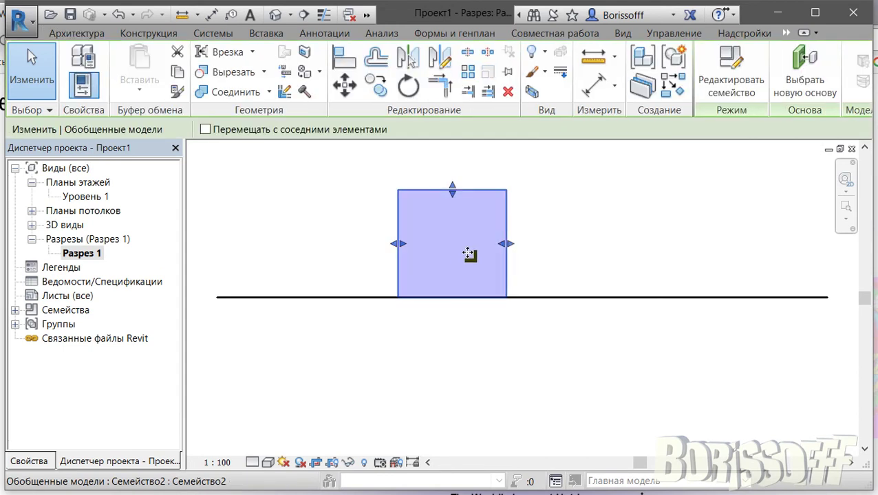
middle_click_drag(465, 257, 506, 268)
mouse_move(481, 250)
left_mouse_down()
mouse_move(484, 199)
mouse_move(482, 257)
left_mouse_up()
left_click_drag(421, 311, 390, 313)
left_click_drag(542, 318, 562, 320)
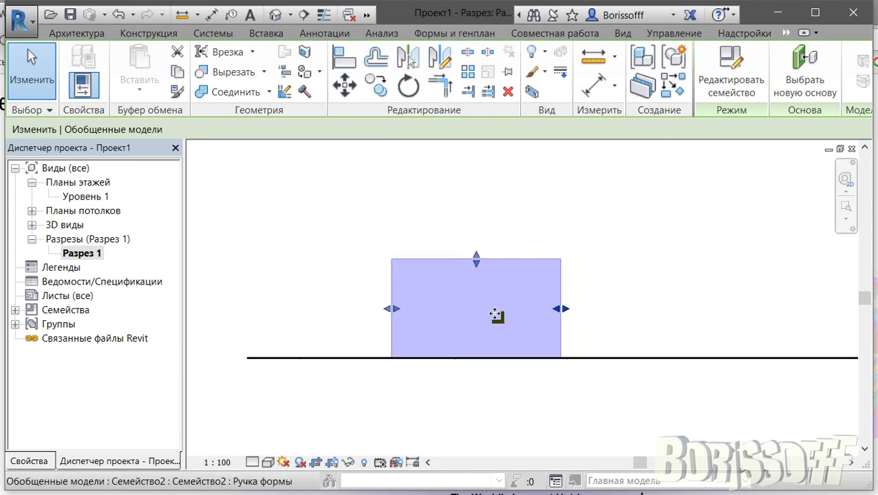
Step: In the Уровень 1 plan, drag the box's edges to widen it and change its depth
double_click(104, 197)
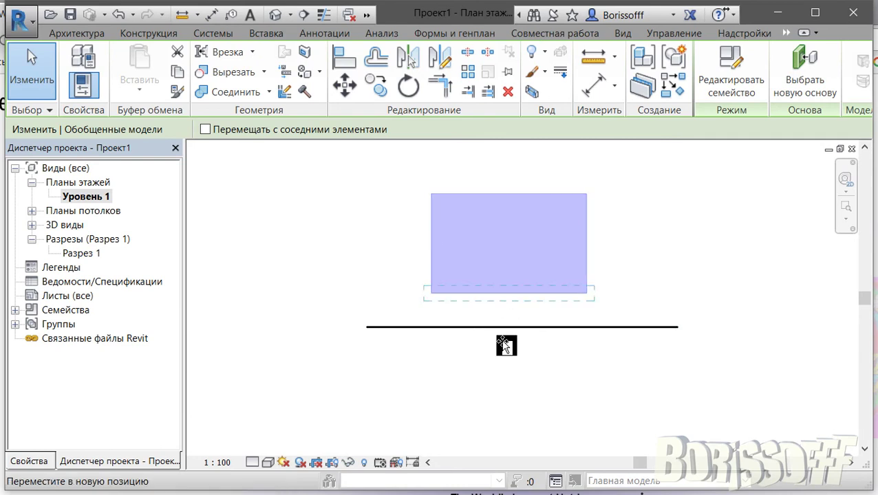
left_click_drag(506, 297, 507, 379)
left_click_drag(447, 302, 414, 293)
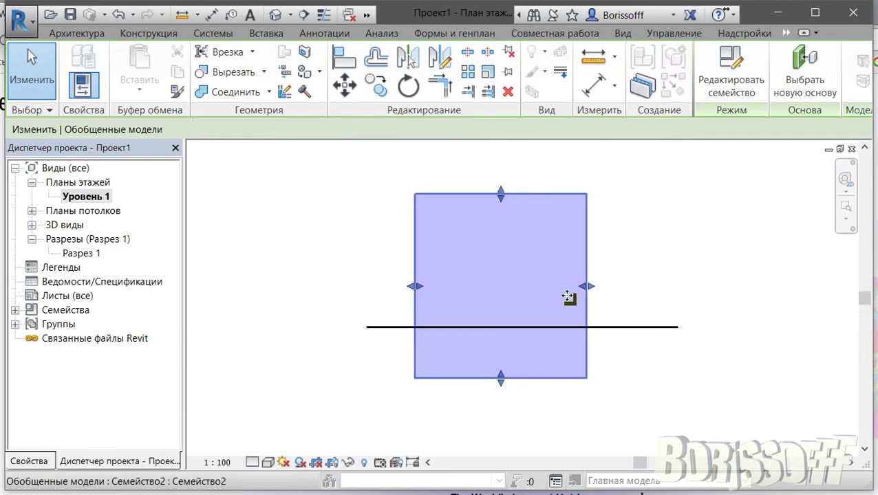
left_click_drag(585, 288, 615, 288)
left_click_drag(516, 205, 517, 227)
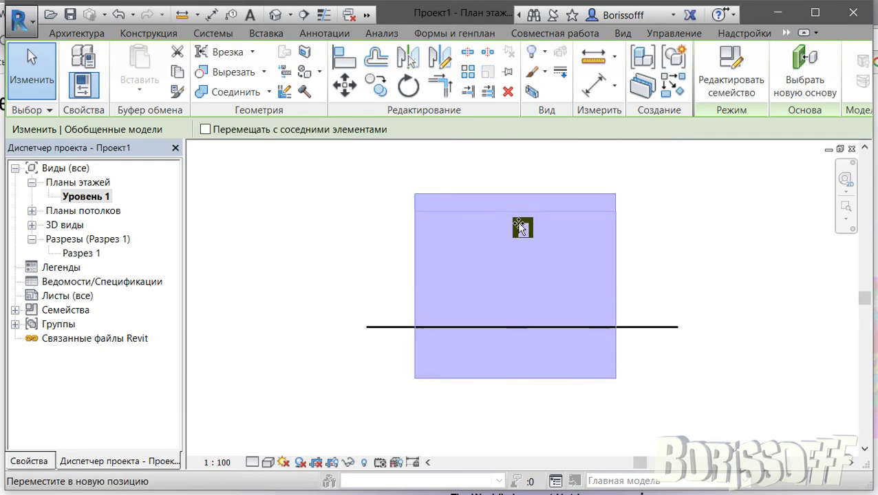
Step: Return to the default 3D view and orbit to see the flattened box
left_click(276, 17)
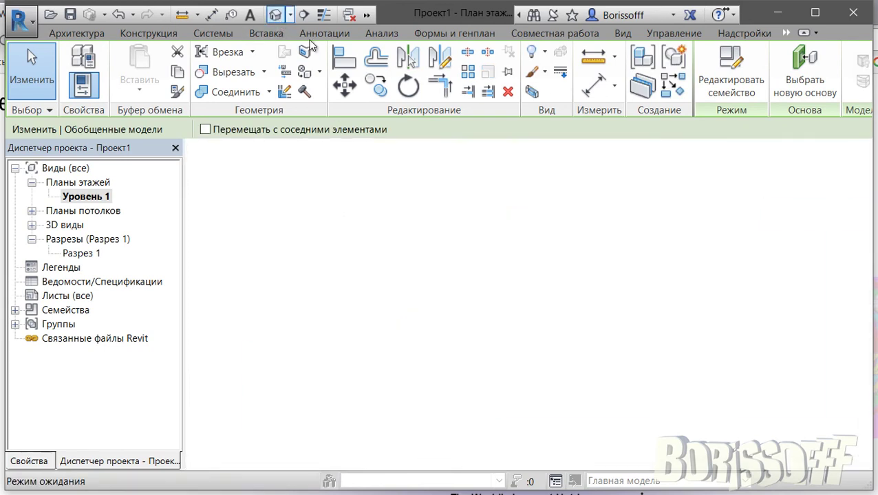
left_click(498, 258)
scroll(568, 235, "down", 5)
mouse_move(499, 392)
middle_mouse_down("shift")
mouse_move(558, 289)
mouse_move(532, 372)
middle_mouse_up("shift")
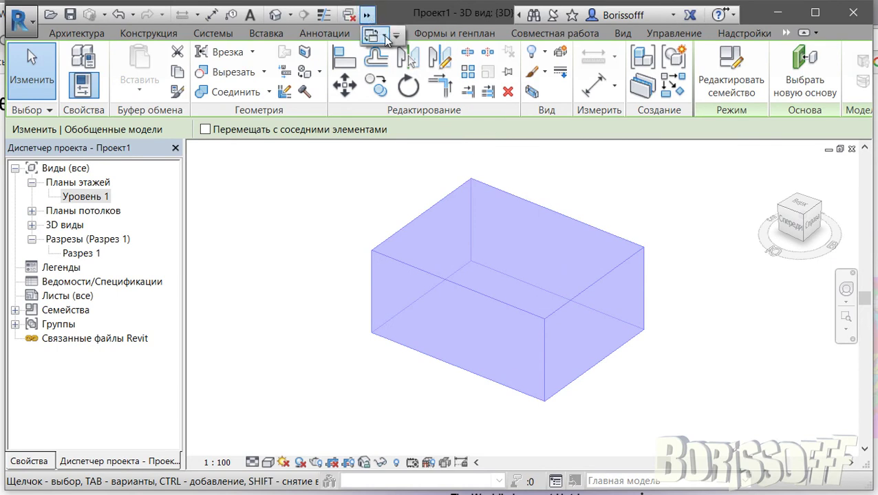
Step: Switch to the Семейство2 floor plan and delete the extra reference planes and dimensions
left_click(375, 36)
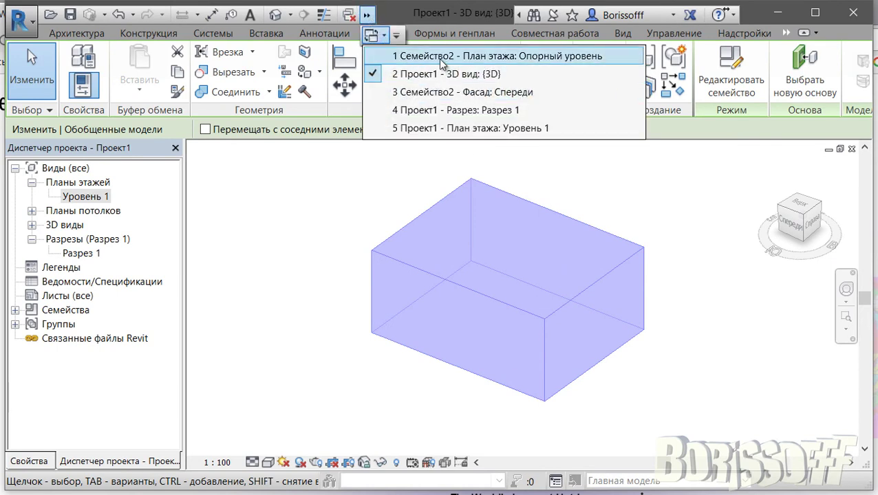
left_click(391, 55)
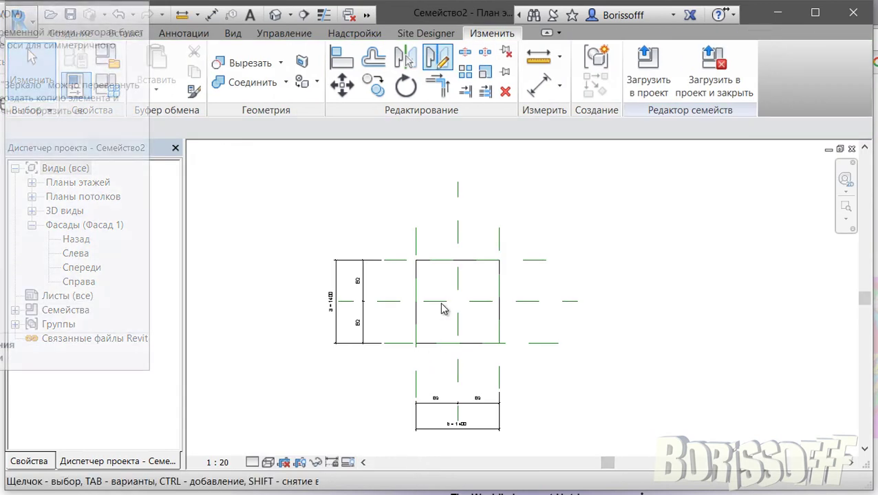
left_click(416, 242)
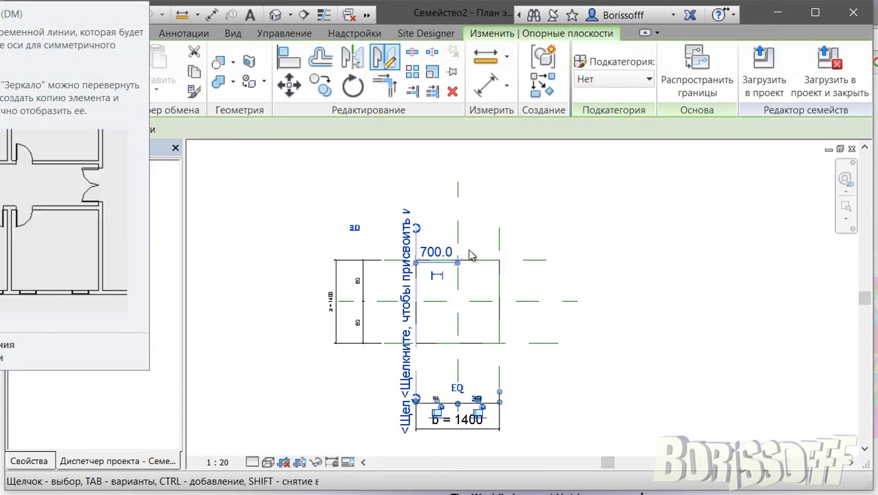
left_click(499, 247)
left_click(529, 342)
key("Delete")
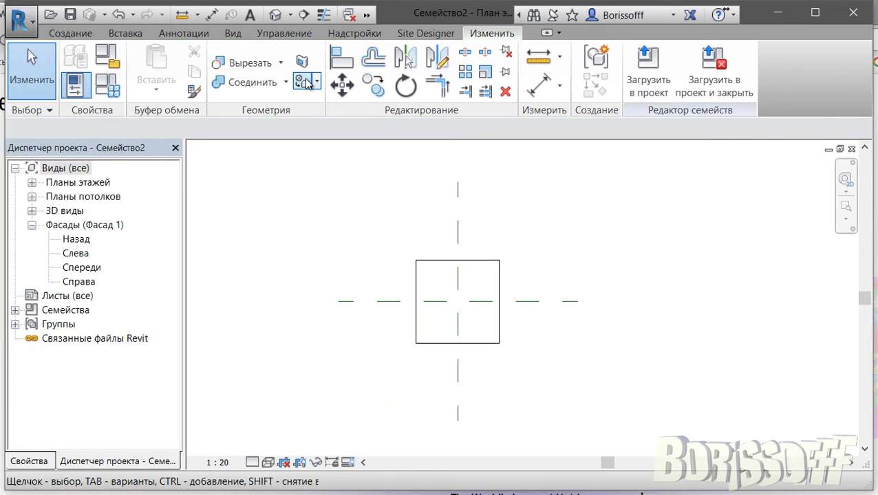
Step: Draw a reference-line rectangle around the square and keep its 2100 and 2000 dimensions
left_click(70, 33)
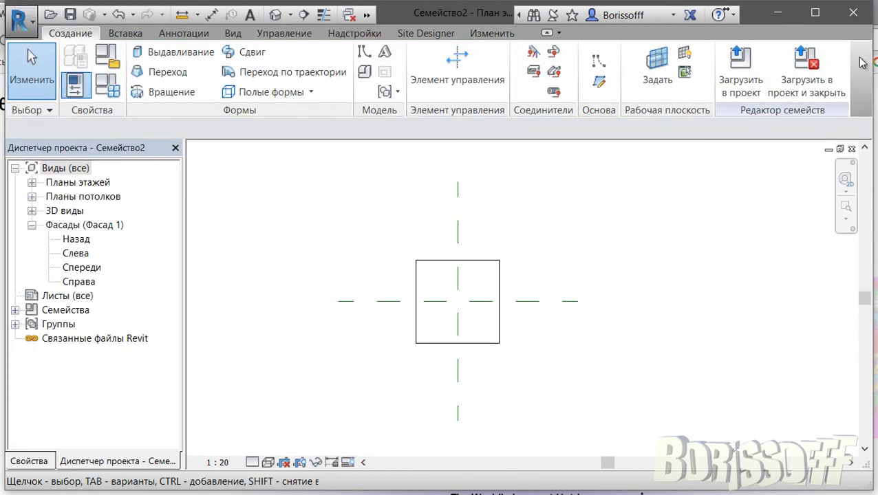
left_click(602, 62)
left_click(652, 54)
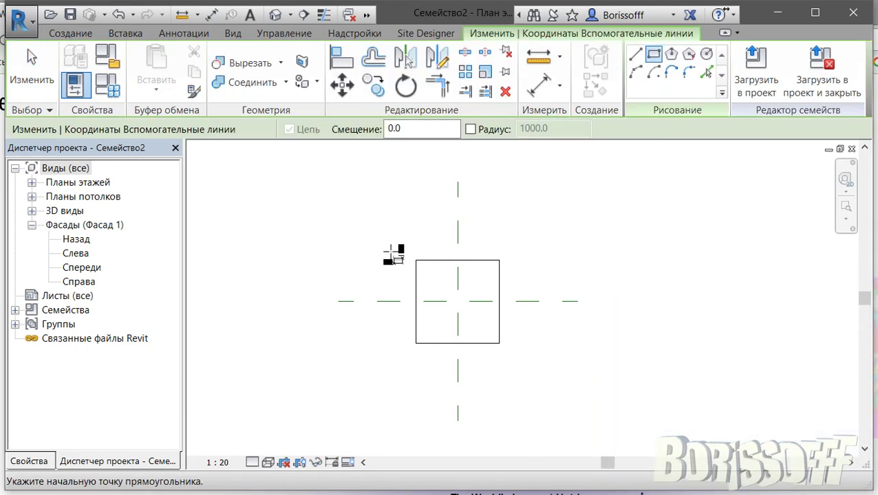
left_click(519, 370)
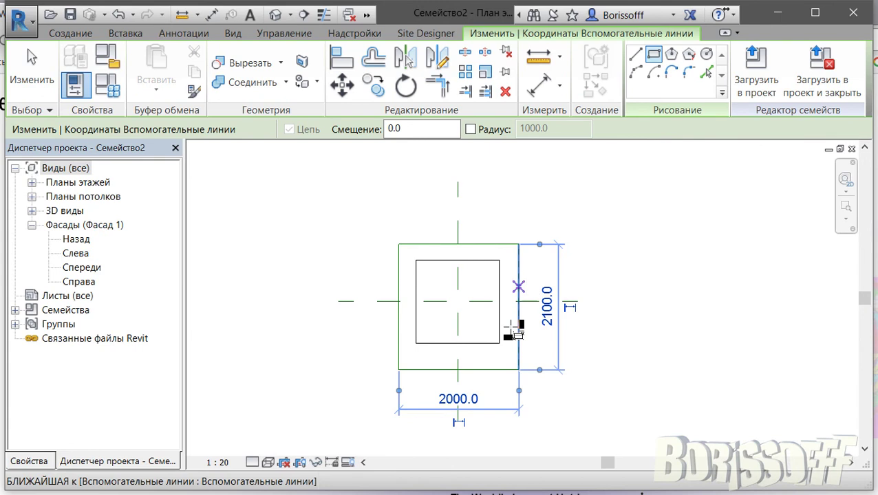
left_click(570, 308)
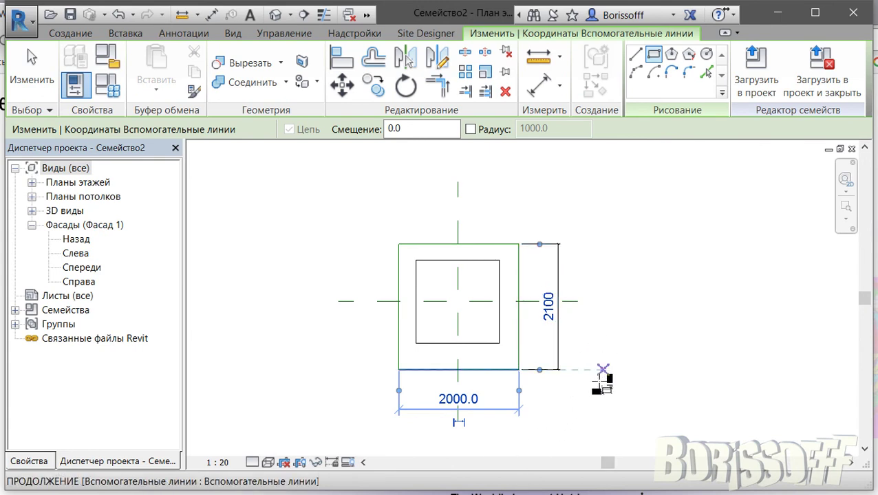
left_click(457, 421)
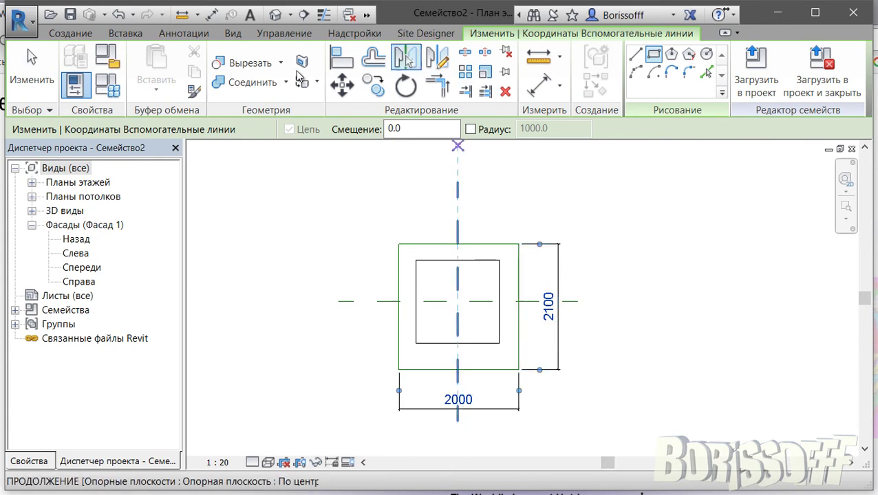
left_click(31, 69)
Step: Split the bottom 2000 dimension at the centre plane and set it to EQ
left_click(499, 411)
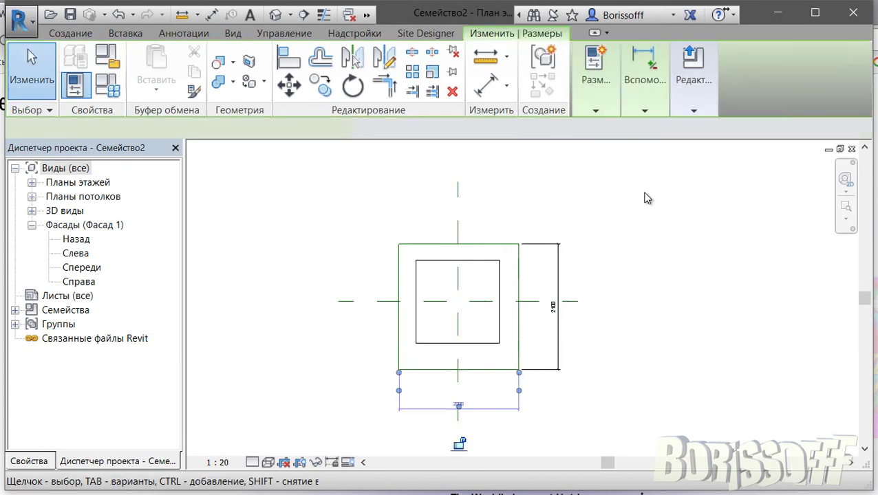
left_click(645, 109)
left_click(650, 141)
left_click(463, 393)
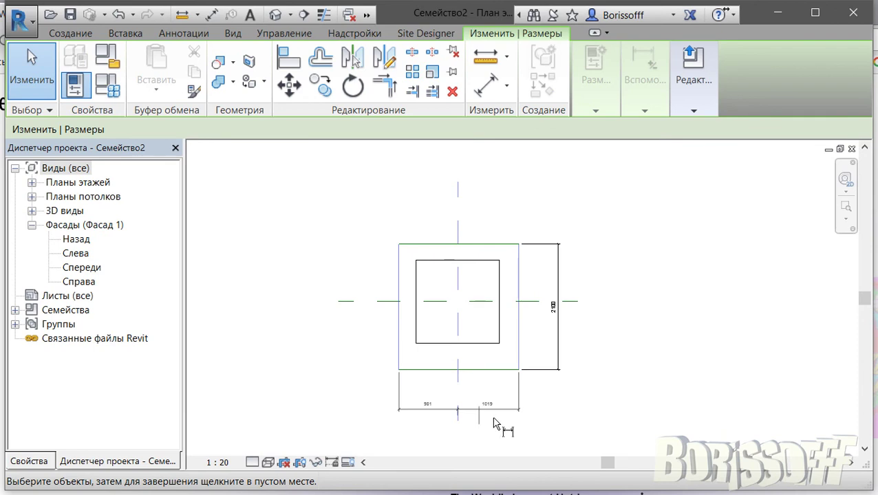
left_click(551, 413)
left_click(459, 425)
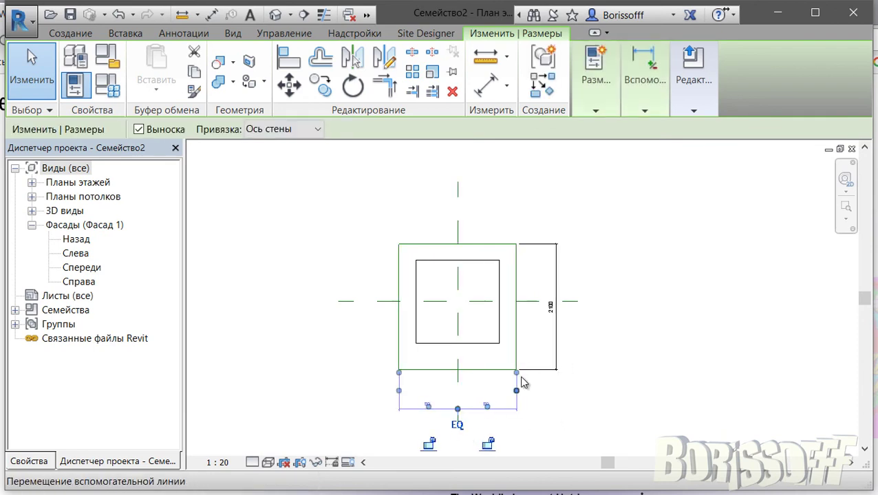
Step: Split the vertical 2100 dimension at the centre plane and set it to EQ
left_click(551, 327)
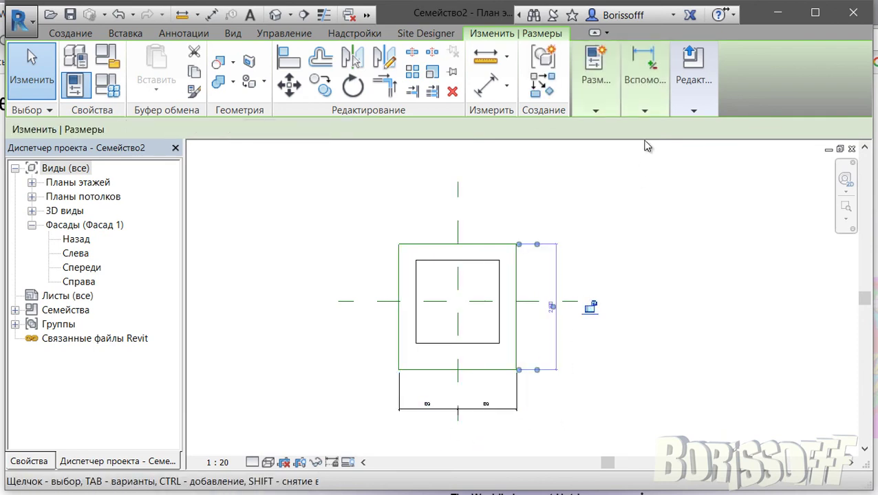
left_click(645, 96)
left_click(543, 303)
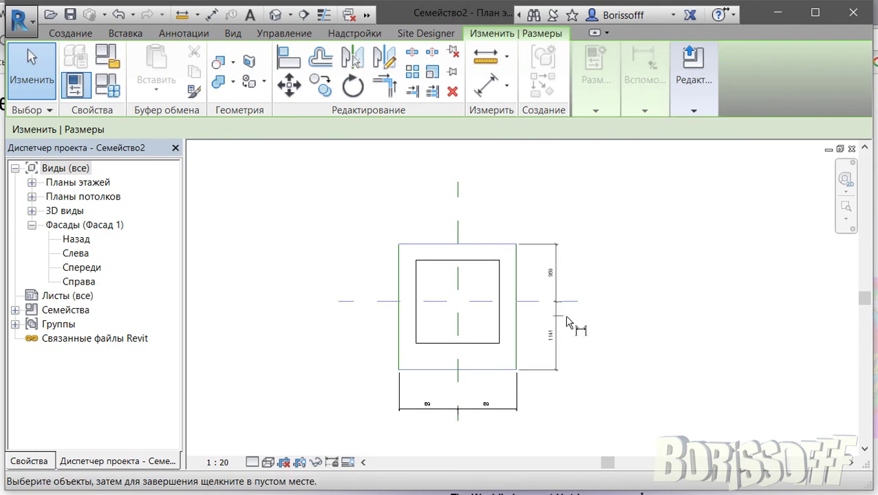
left_click(592, 337)
left_click(570, 301)
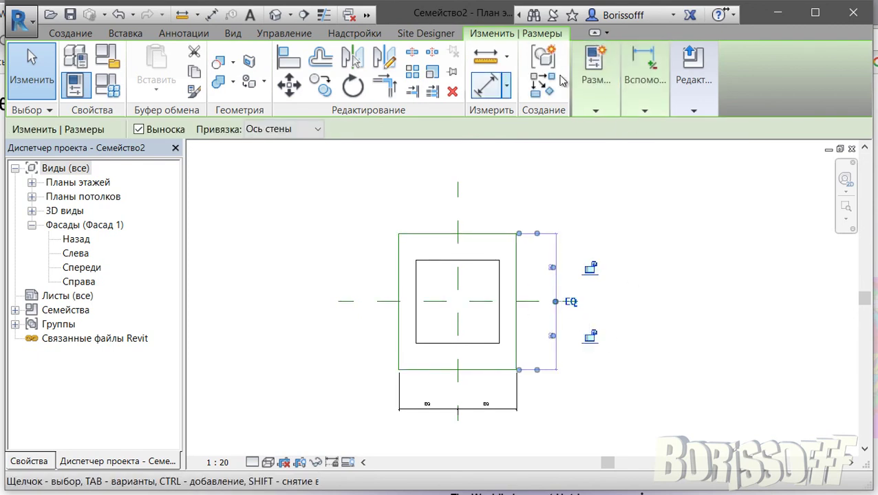
Step: Add overall depth and width dimensions on the rectangle's left and top
left_click(485, 84)
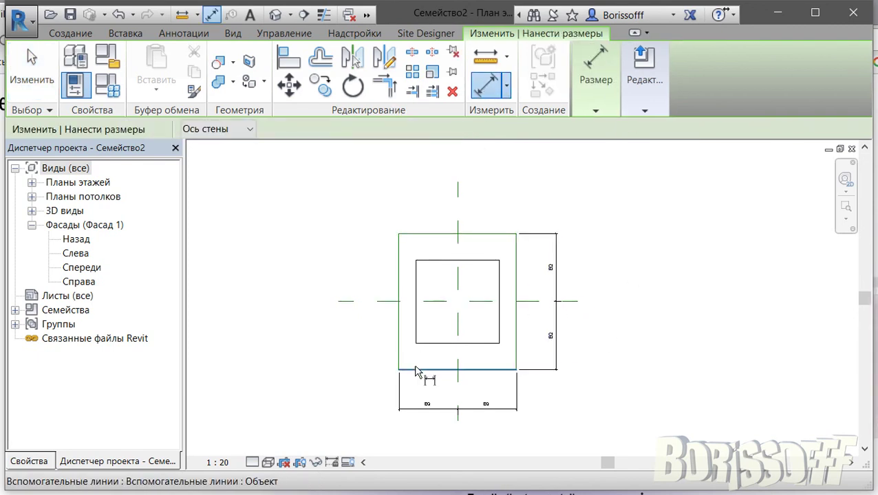
left_click(426, 235)
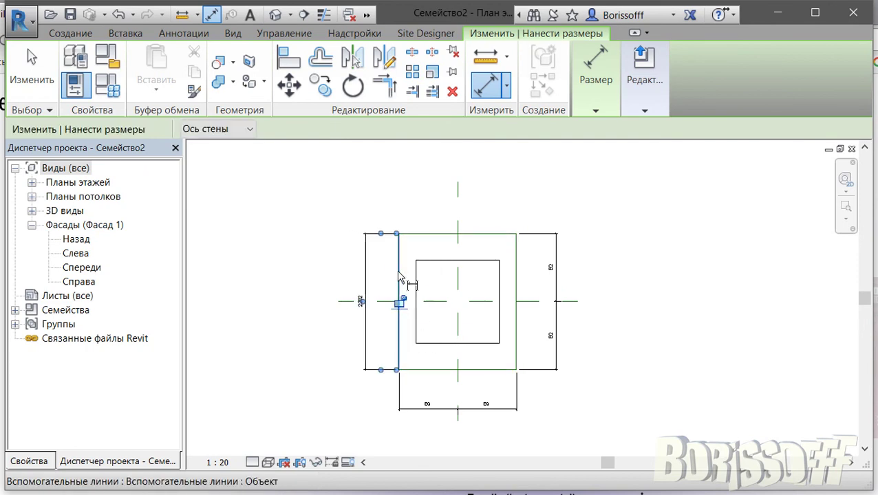
left_click(523, 201)
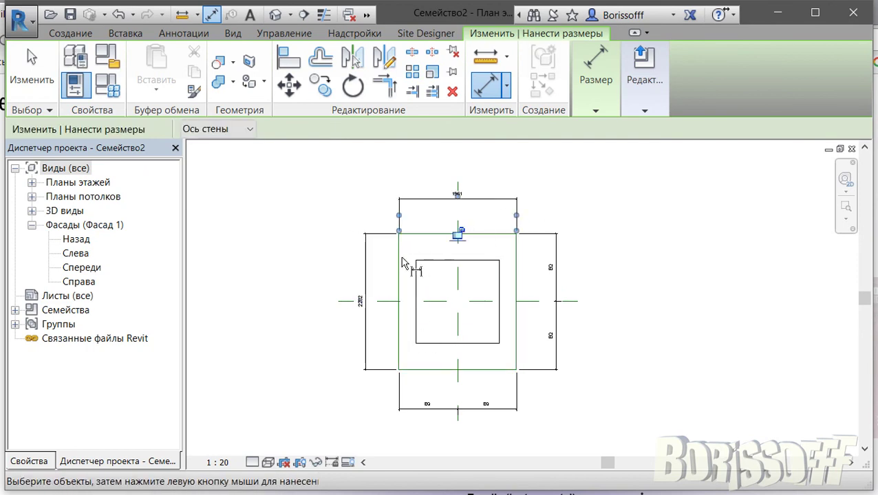
key("Escape")
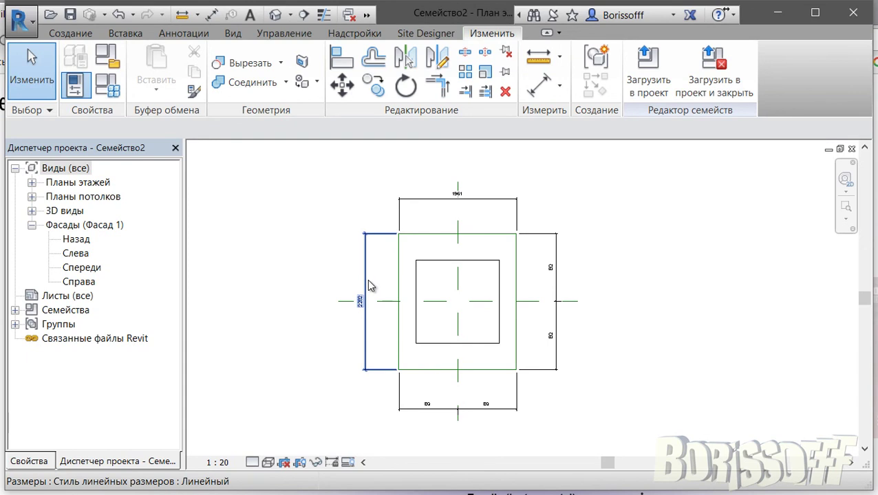
left_click(370, 286)
Step: Label the left overall dimension a and the top one b, both 1400
left_click(636, 143)
left_click(609, 199)
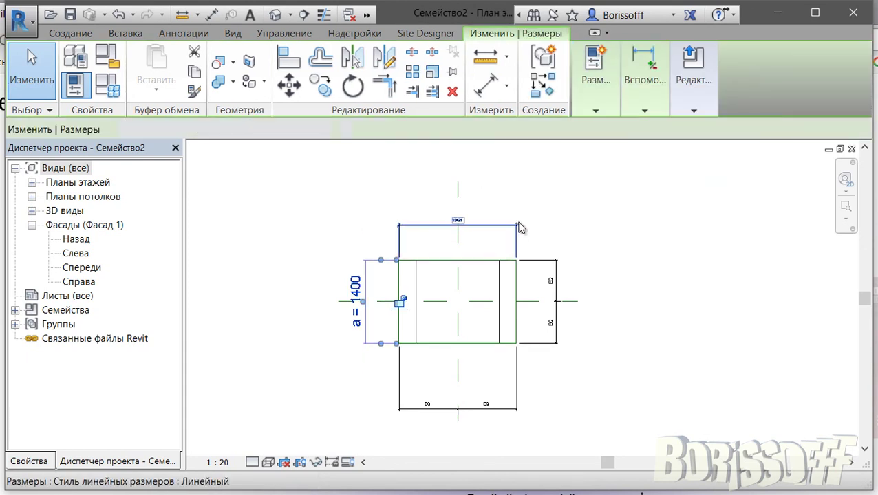
left_click(521, 258)
mouse_move(644, 103)
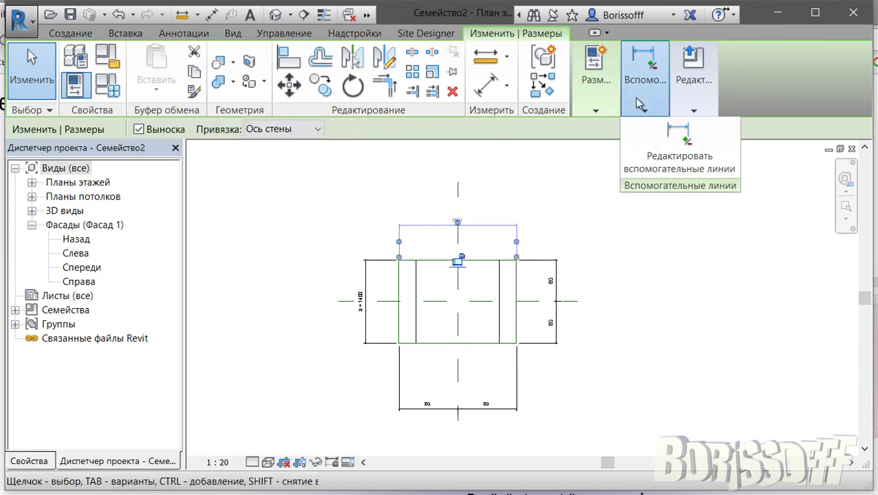
left_click(595, 110)
left_click(636, 143)
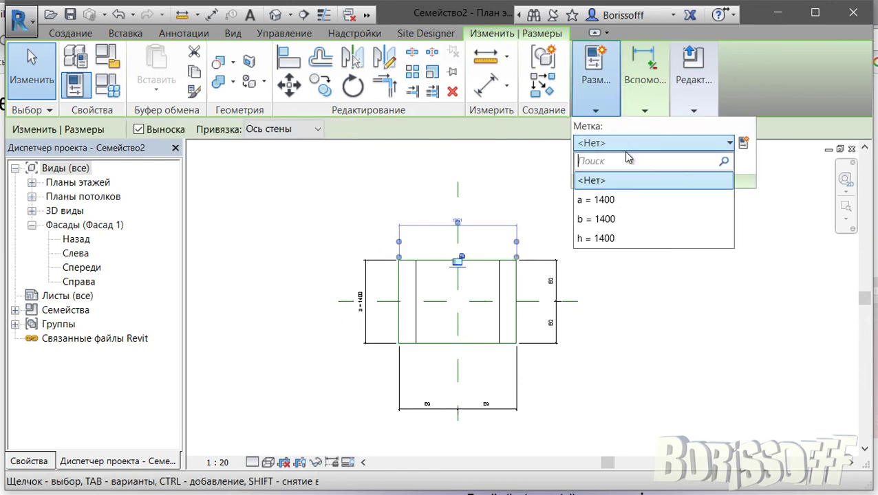
left_click(599, 219)
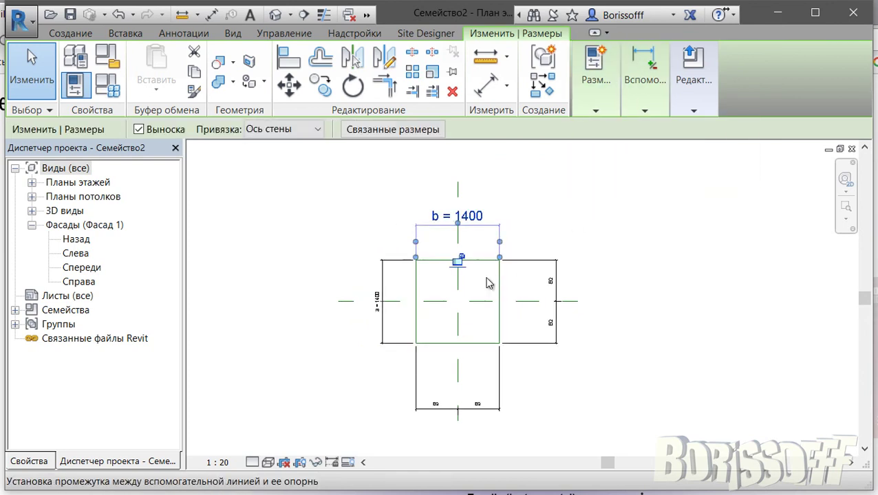
Step: Stretch the extrusion's four edges onto the 1400 reference-line square, locking the left and top edges
left_click(420, 293)
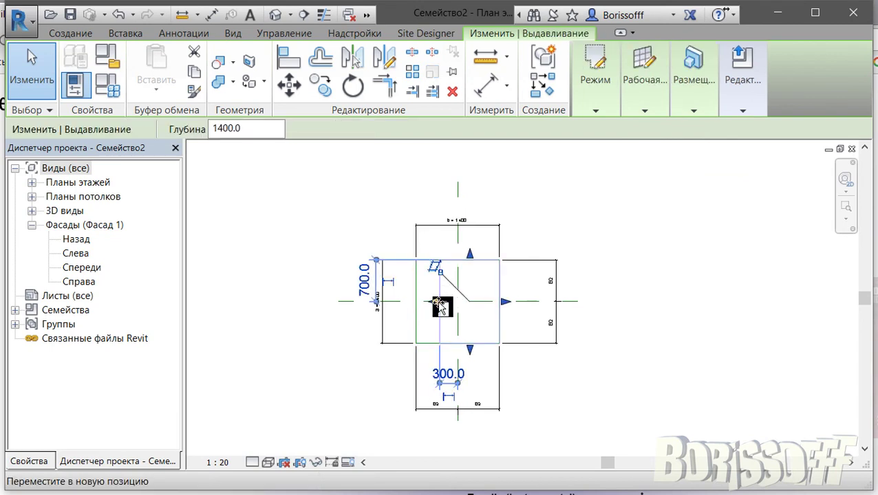
left_click_drag(428, 310, 417, 307)
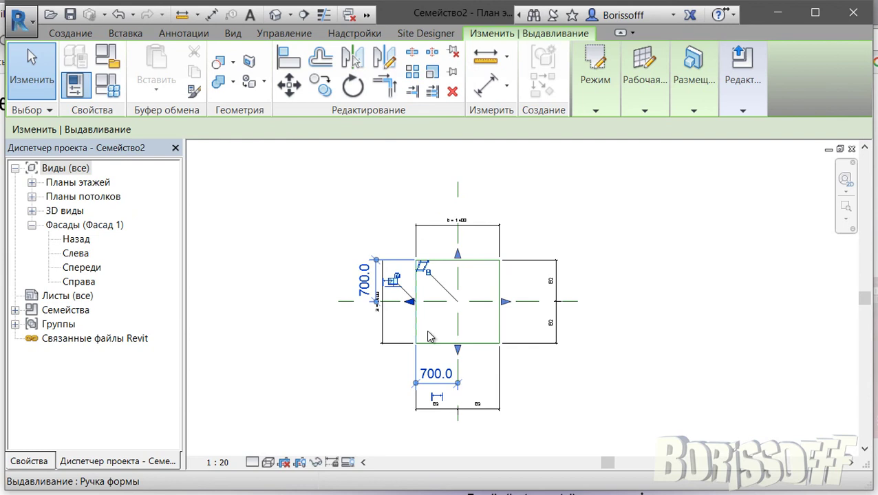
left_click(408, 286)
left_click_drag(457, 261, 458, 261)
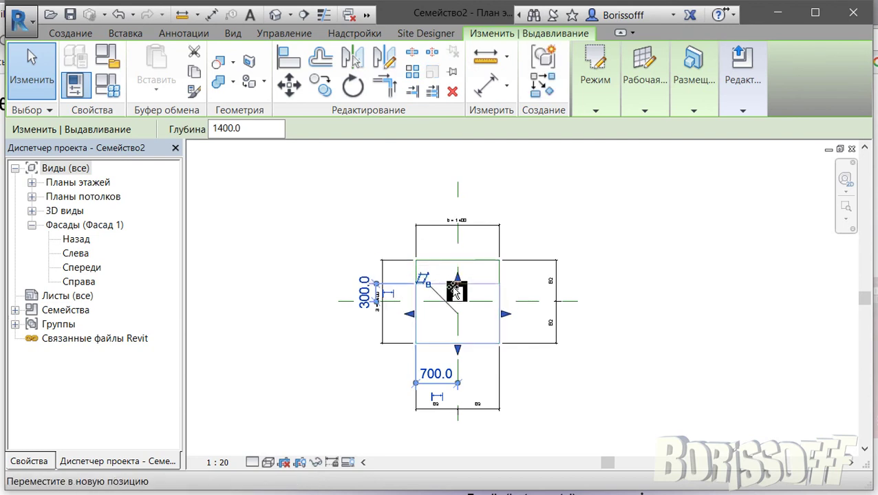
left_click(480, 243)
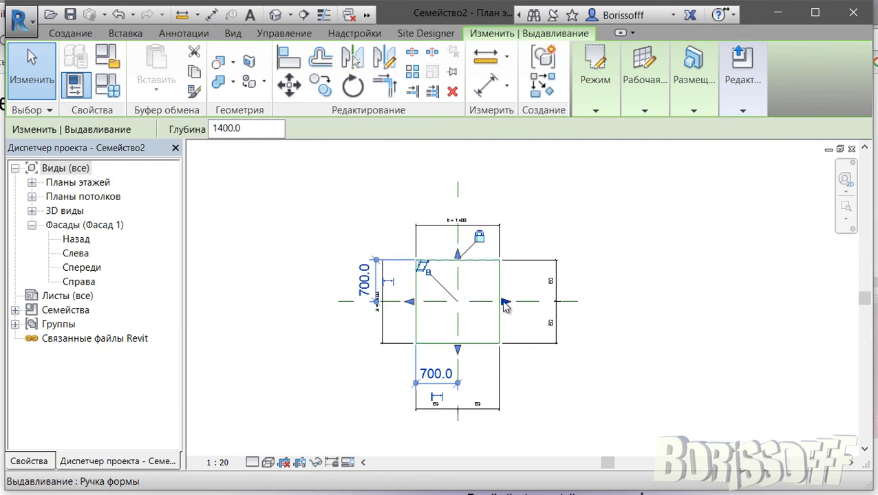
left_click_drag(502, 308, 504, 302)
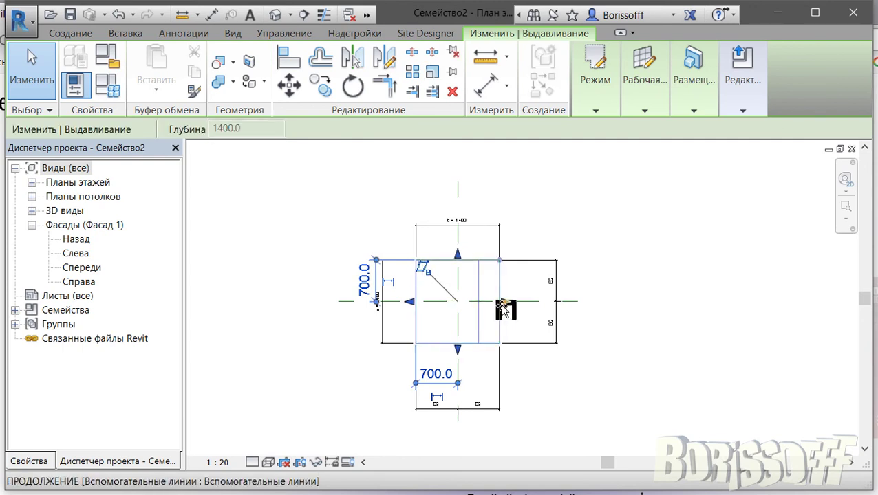
left_click_drag(457, 350, 458, 342)
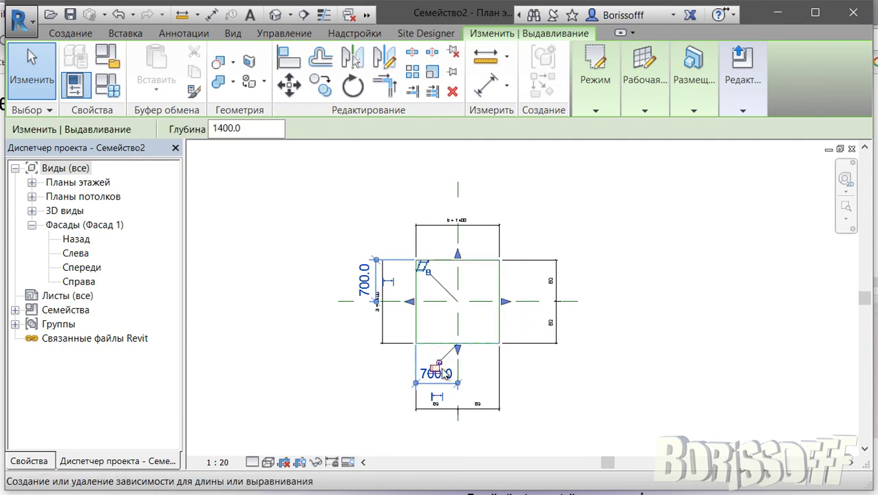
left_click(342, 386)
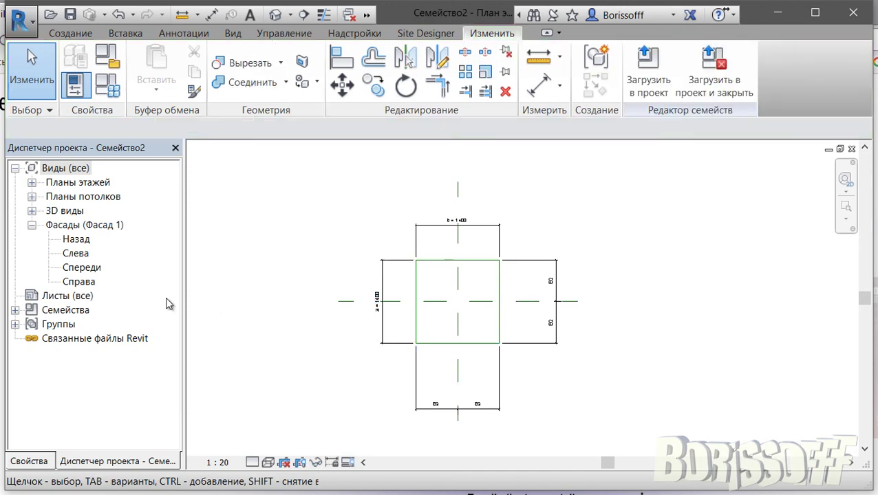
Step: Switch to the Front elevation and check the top reference plane
double_click(79, 282)
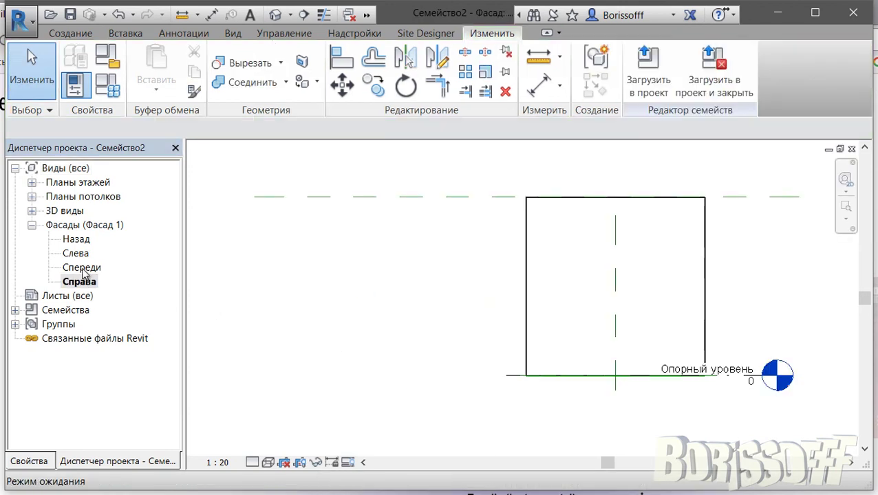
double_click(83, 270)
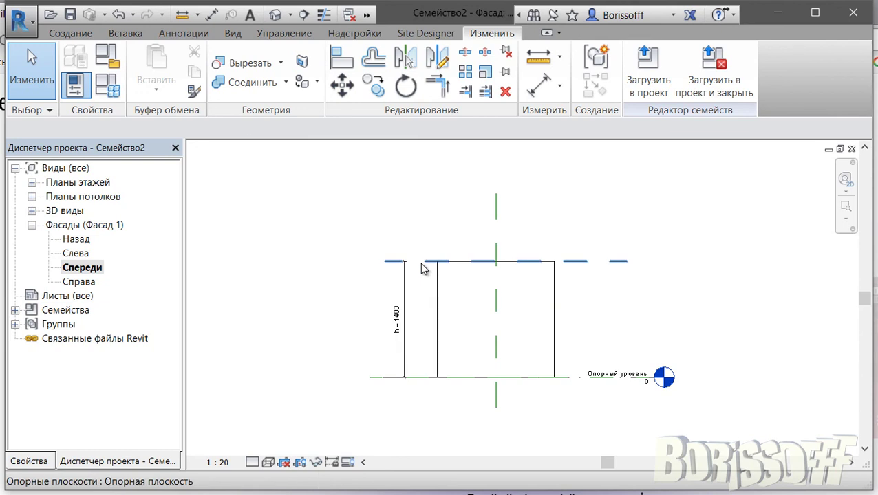
left_click(424, 268)
left_click(395, 308)
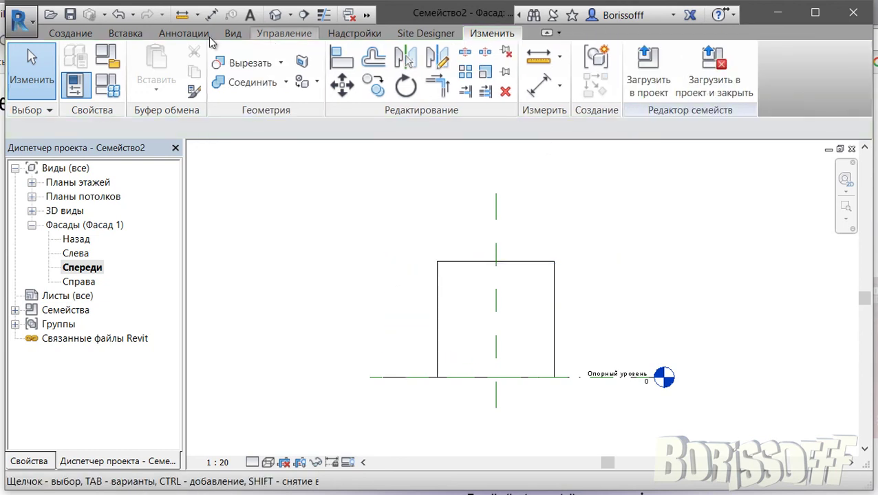
Step: Draw a horizontal reference line above the box and snap the extrusion's top onto it
left_click(70, 33)
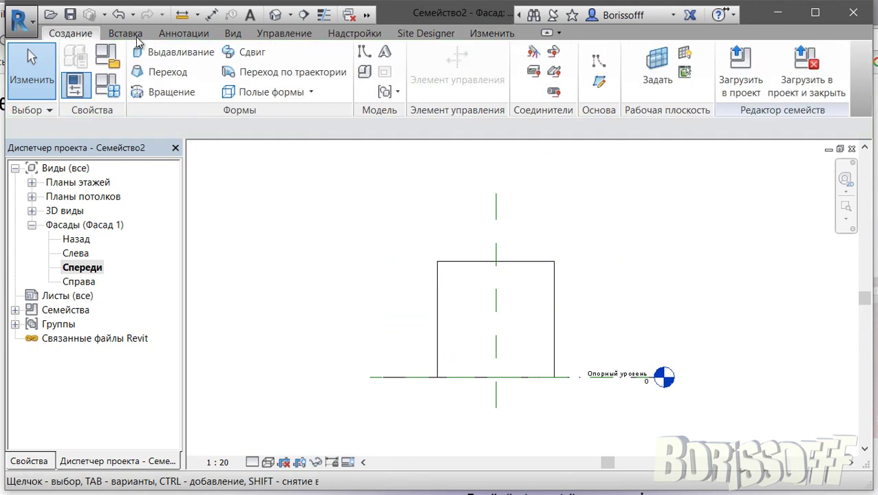
left_click(595, 63)
left_click(388, 249)
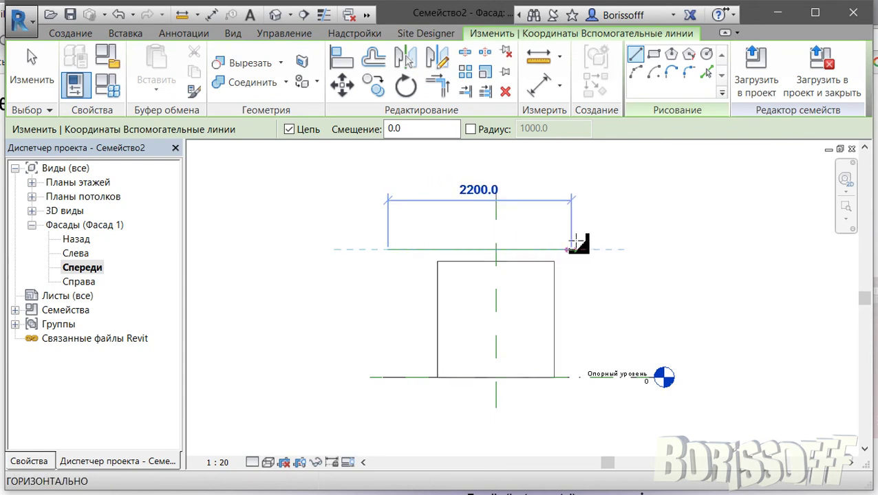
left_click(612, 248)
key("Escape")
key("Escape")
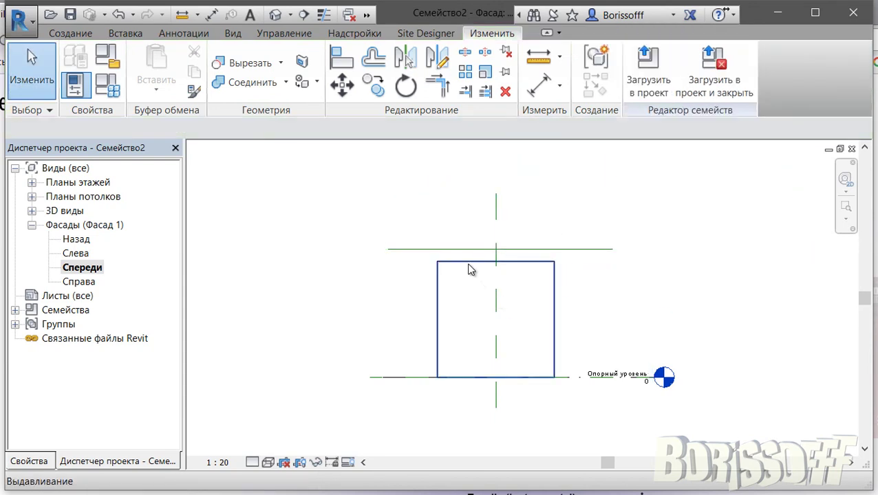
left_click(509, 262)
left_click_drag(495, 257, 497, 249)
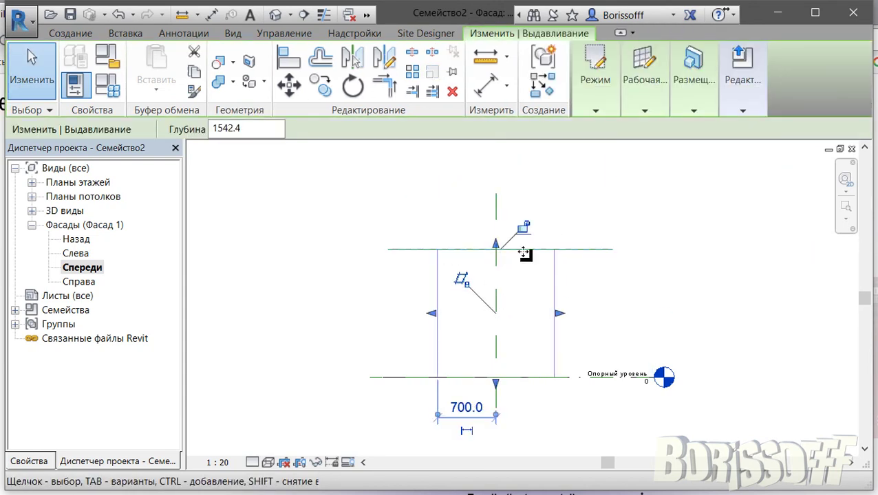
Step: Dimension the box height from level to top reference line, label it h, and load into the project
left_click(485, 84)
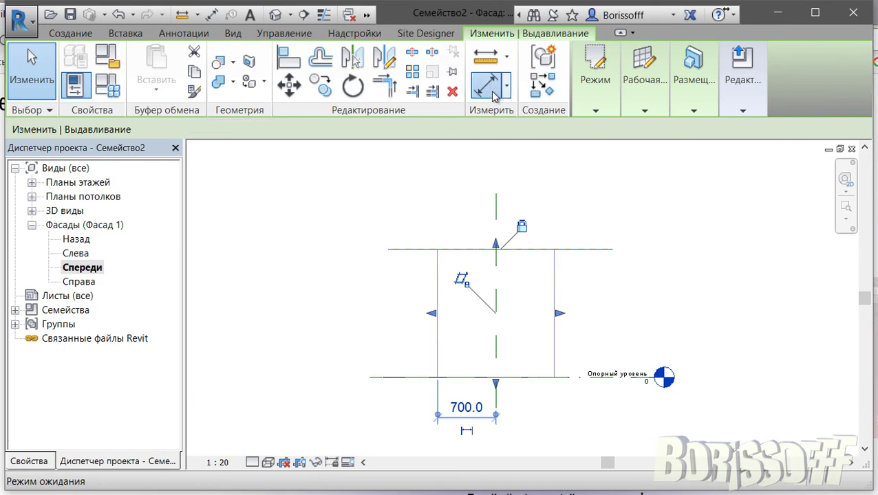
left_click(595, 110)
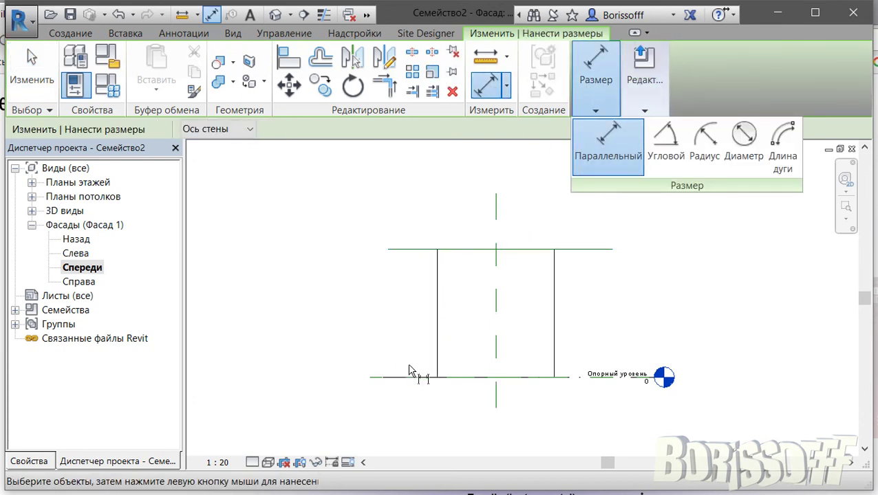
key("Tab")
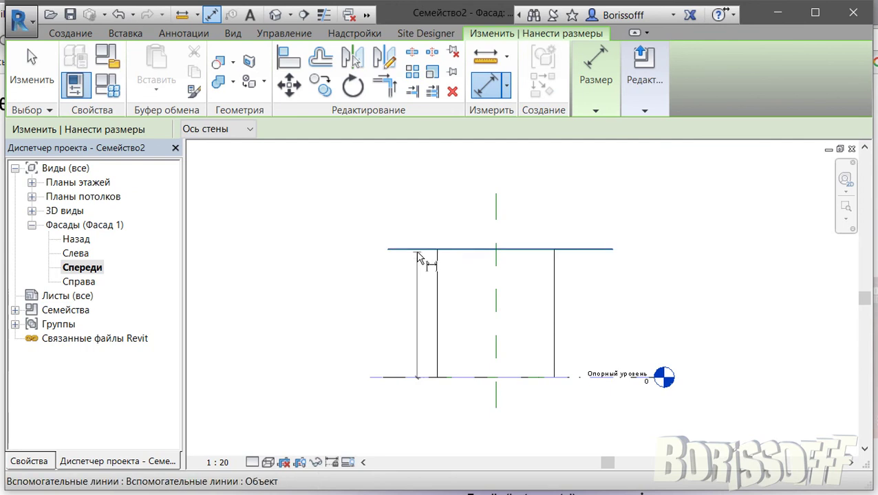
left_click(400, 297)
key("Escape")
key("Escape")
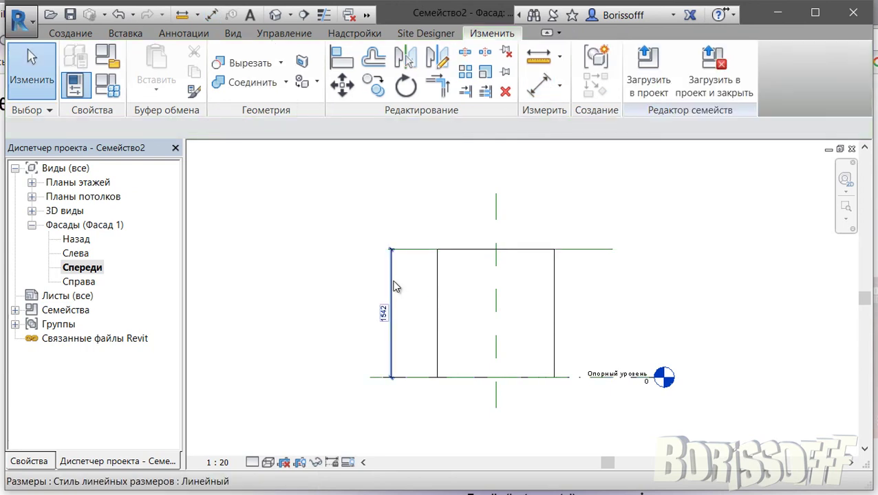
left_click(391, 284)
left_click(596, 111)
left_click(729, 142)
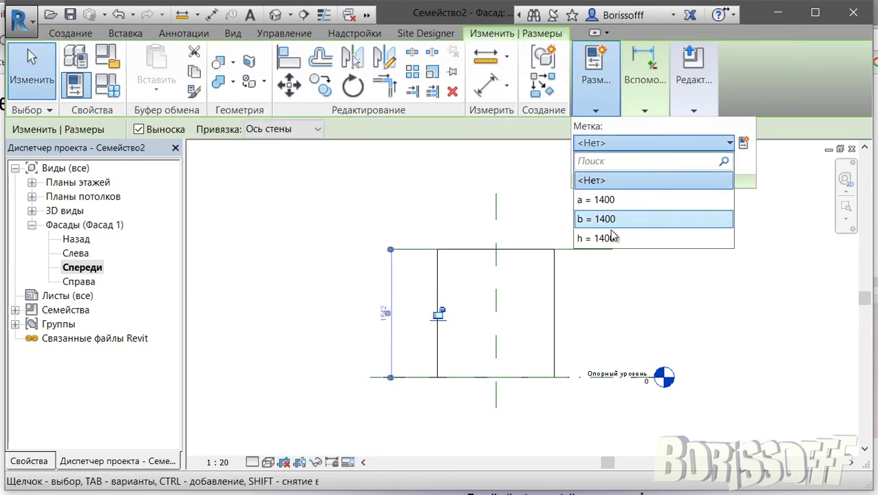
left_click(581, 237)
key("Escape")
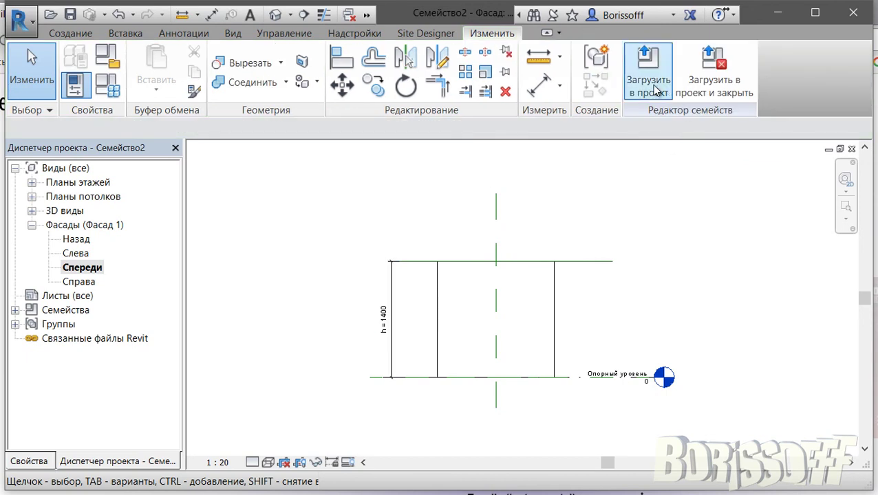
left_click(663, 90)
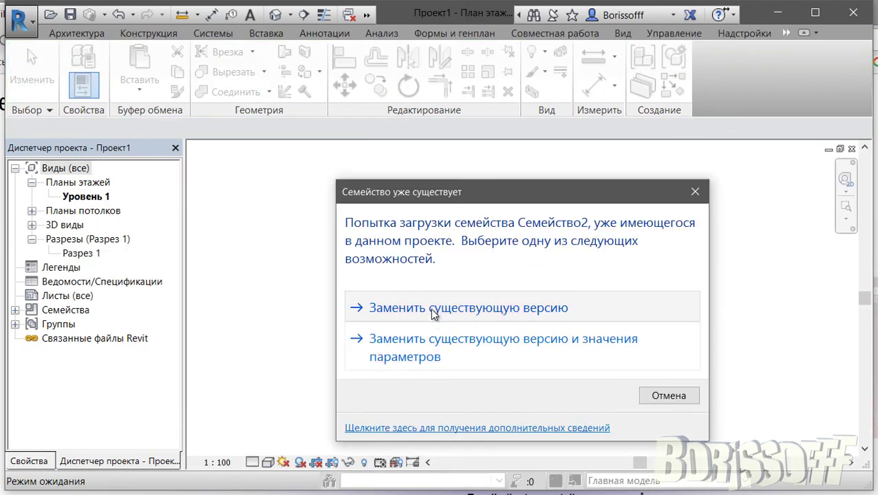
Step: Overwrite the existing family version and stretch the placed box's left, top and right sides in plan
left_click(431, 308)
left_click(415, 282)
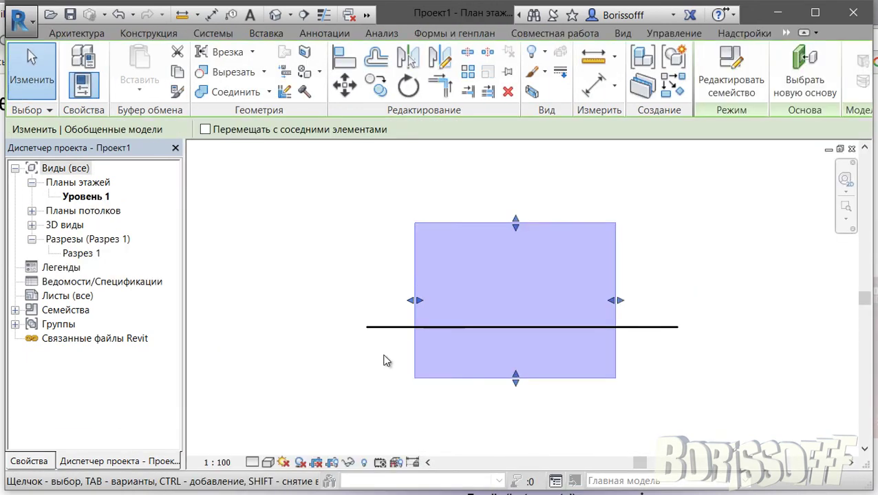
left_click_drag(417, 300, 450, 300)
left_click_drag(531, 222, 531, 159)
mouse_move(618, 269)
left_mouse_down()
mouse_move(665, 275)
mouse_move(619, 275)
left_mouse_up()
Step: In section Разрез 1, raise the box's top and widen it to both sides
double_click(83, 254)
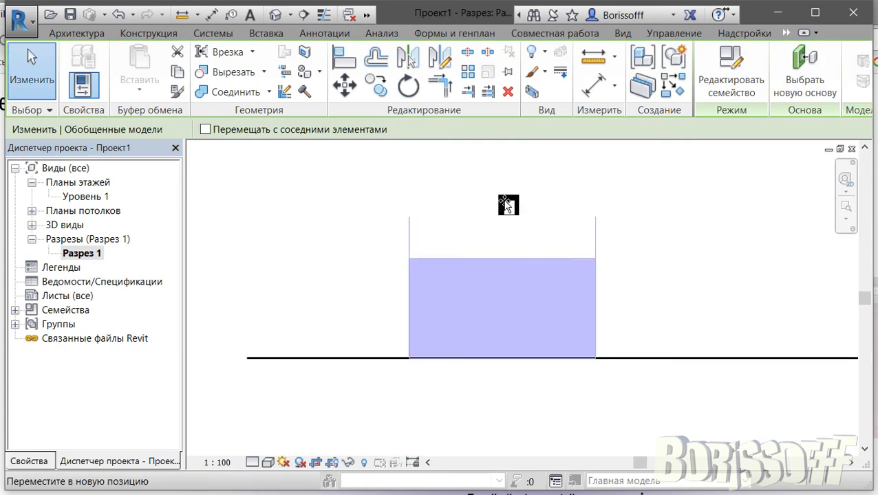
left_click_drag(505, 204, 506, 204)
left_click_drag(368, 357, 363, 357)
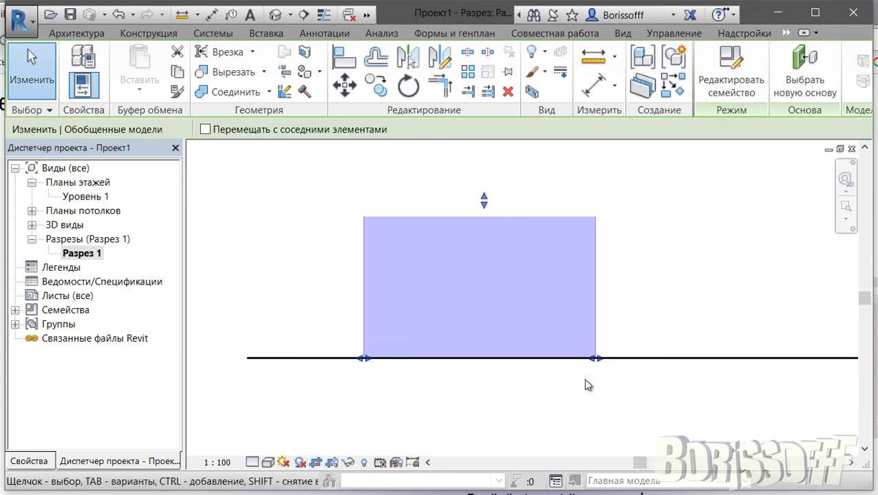
left_click_drag(596, 358, 632, 358)
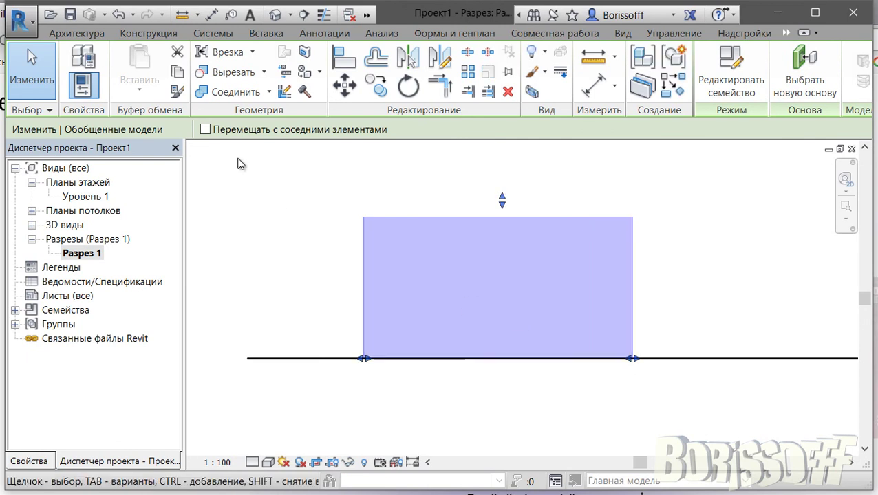
Step: In the default 3D view, drag the box's faces to resize it into a roughly cubic block
left_click(275, 14)
left_click(428, 234)
scroll(430, 235, "down", 2)
middle_click_drag(430, 236, 356, 304)
mouse_move(402, 415)
middle_mouse_down("shift")
mouse_move(519, 388)
mouse_move(434, 371)
middle_mouse_up("shift")
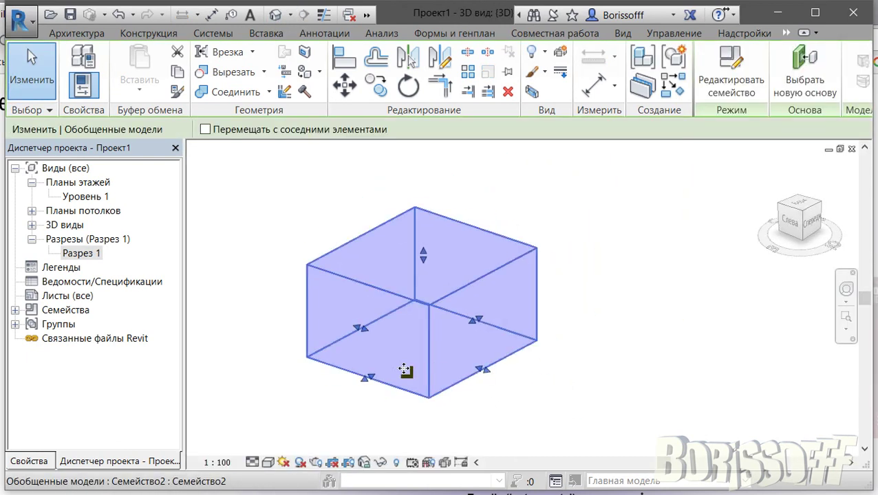
left_click_drag(411, 369, 390, 384)
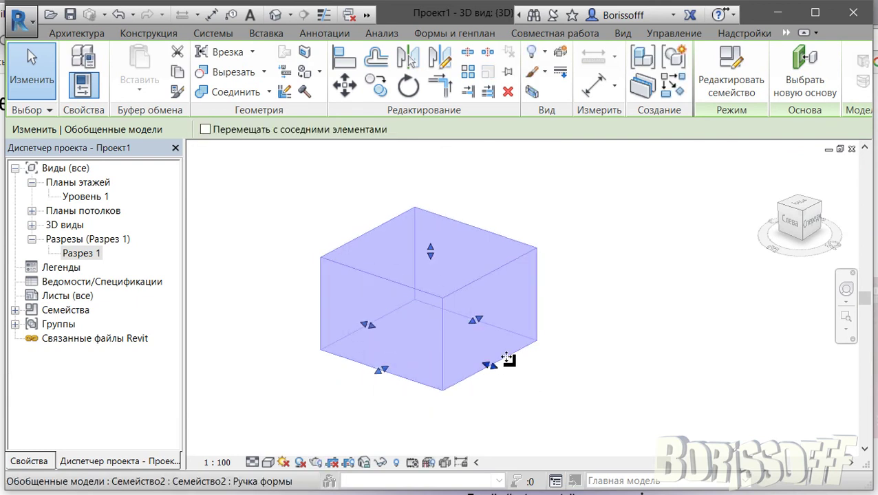
left_click_drag(430, 266, 426, 155)
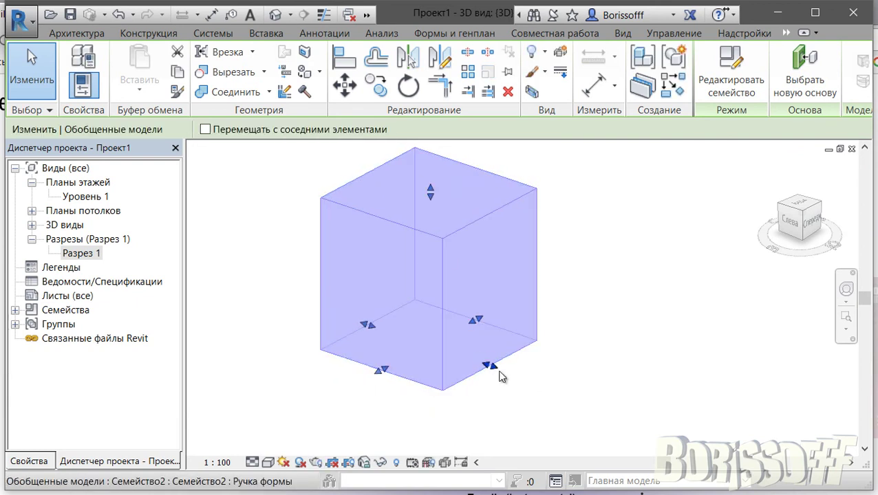
left_click_drag(508, 382, 529, 401)
left_click_drag(408, 388, 364, 411)
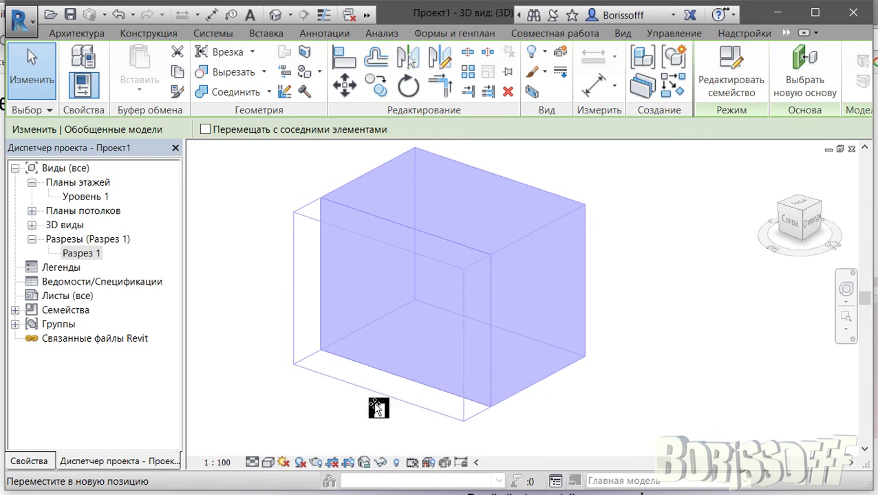
mouse_move(602, 351)
middle_mouse_down()
mouse_move(559, 342)
mouse_move(640, 353)
mouse_move(529, 364)
middle_mouse_up()
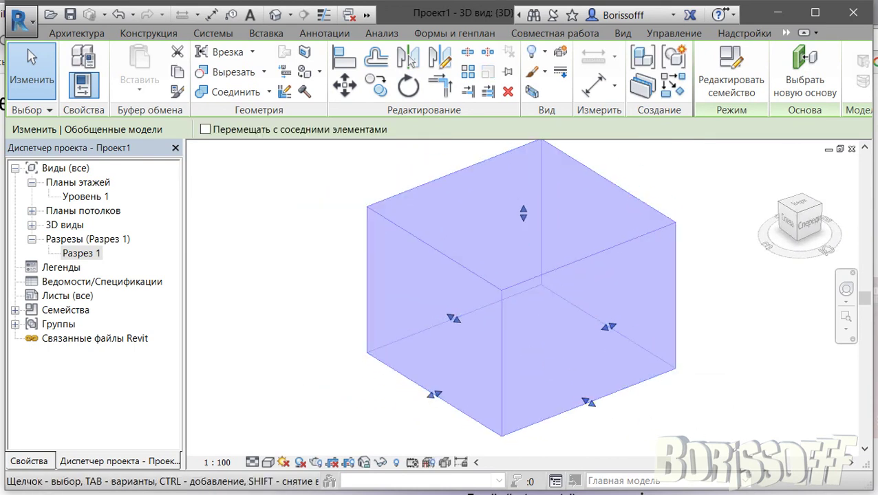